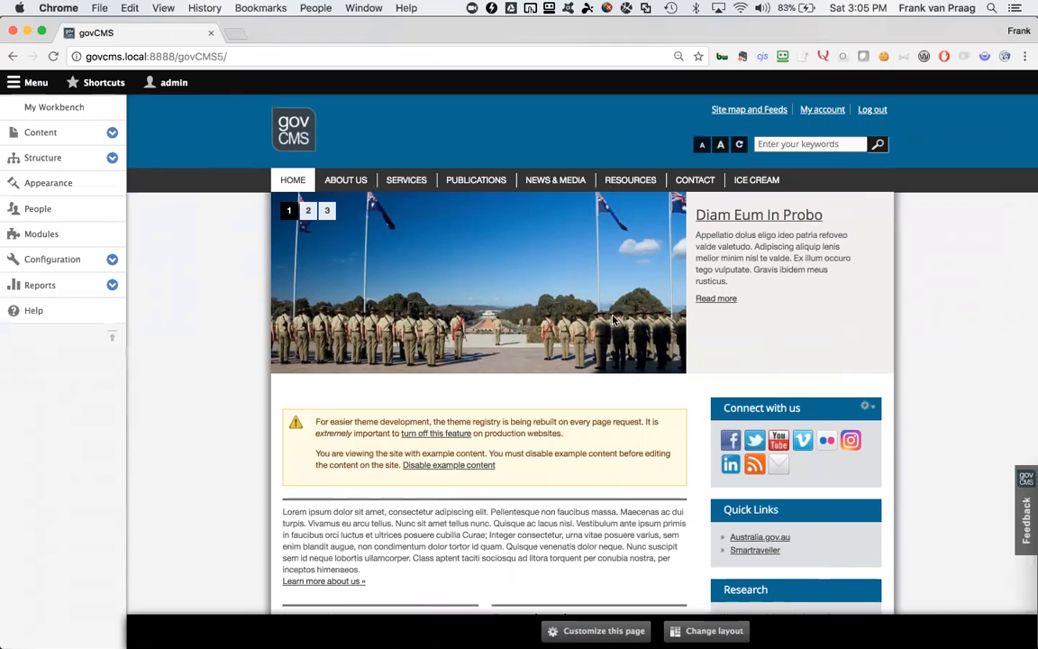
Step: Start a new News Article from the site's content administration
{"action": "left_click", "coordinate": [111, 133]}
{"action": "left_click", "coordinate": [43, 133]}
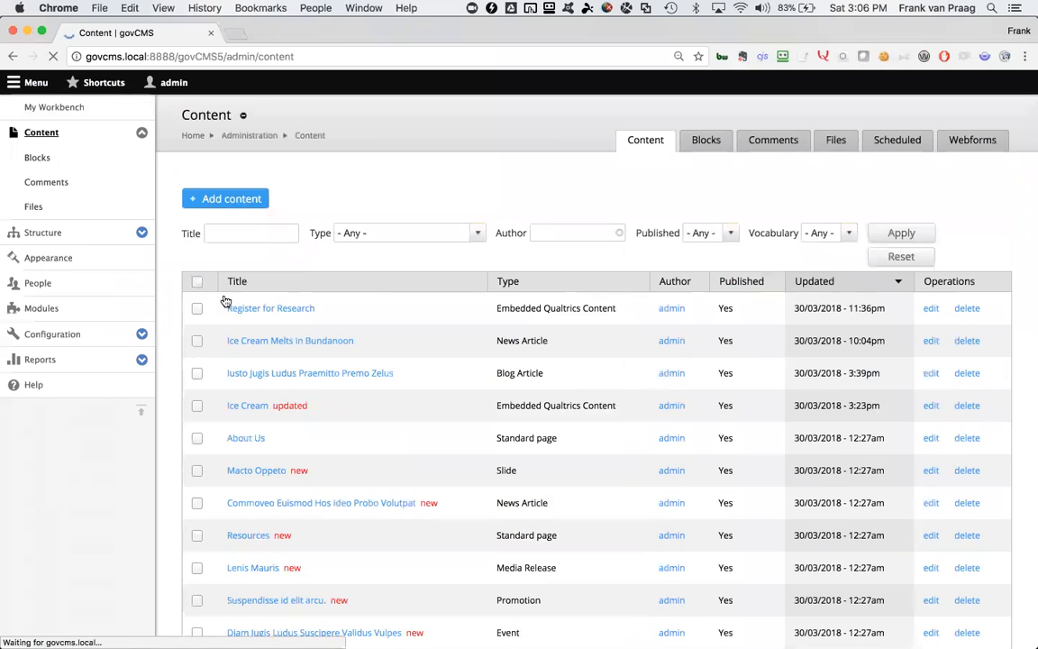
{"action": "left_click", "coordinate": [227, 198]}
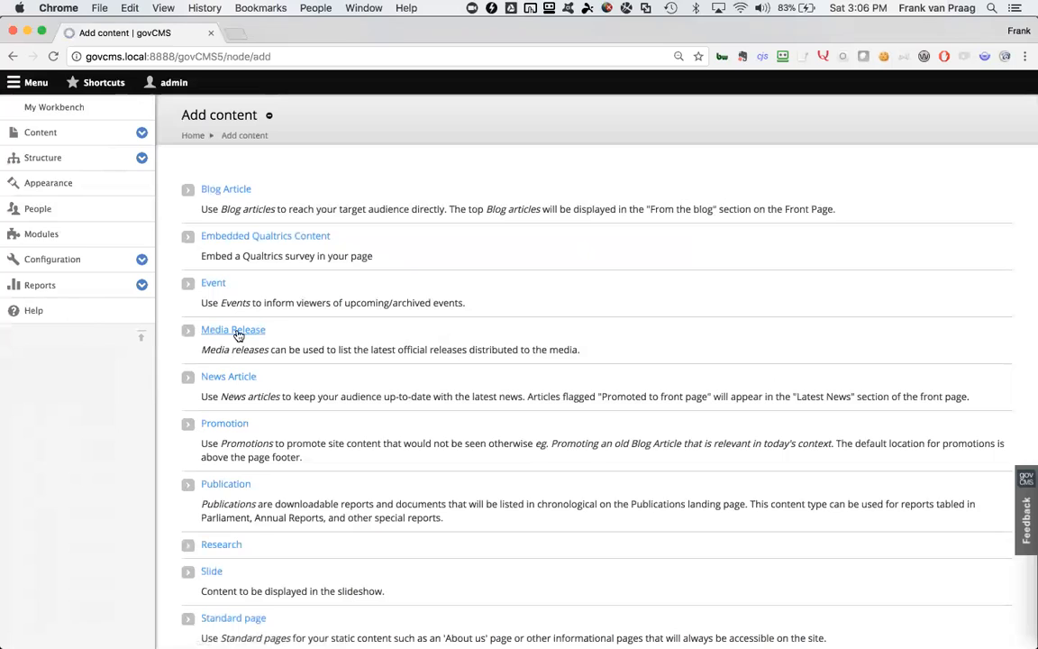
{"action": "left_click", "coordinate": [233, 378]}
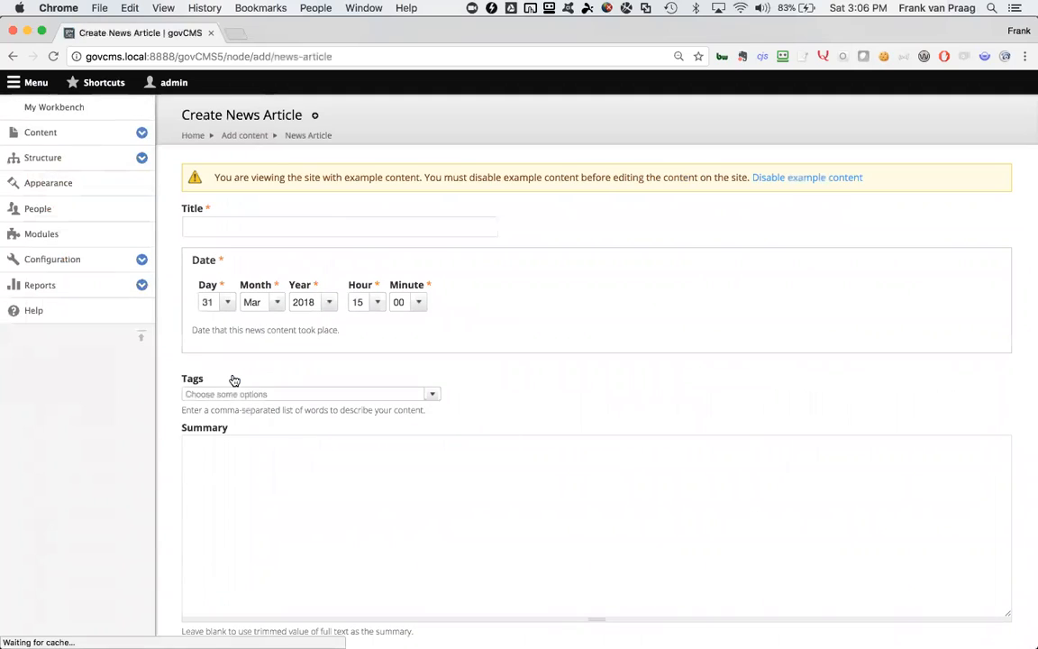
Step: Title the news article "Cool Ice Cream" and enter "Hello" as its summary and "Yep" as its body
{"action": "left_click", "coordinate": [242, 204]}
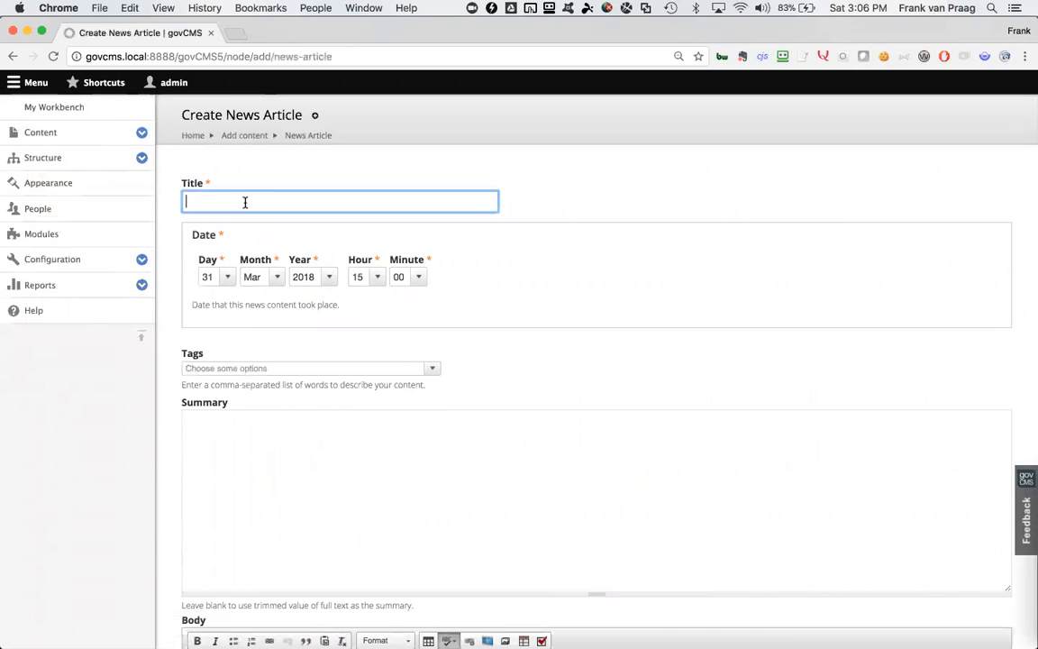
{"action": "type", "text": "Cool Ice Cr"}
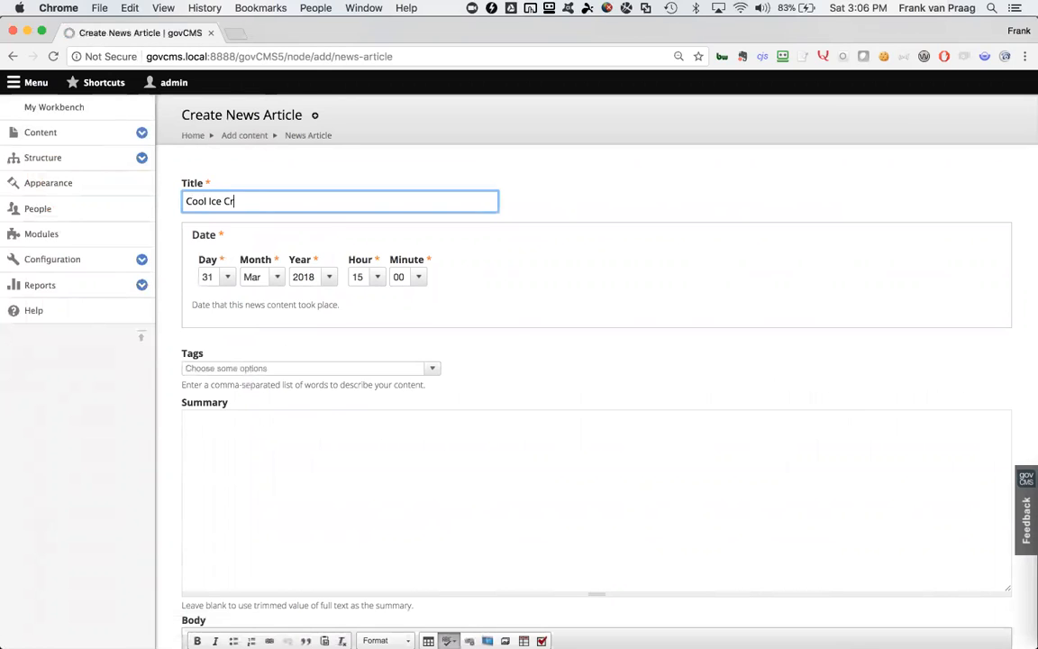
{"action": "left_click", "coordinate": [269, 461]}
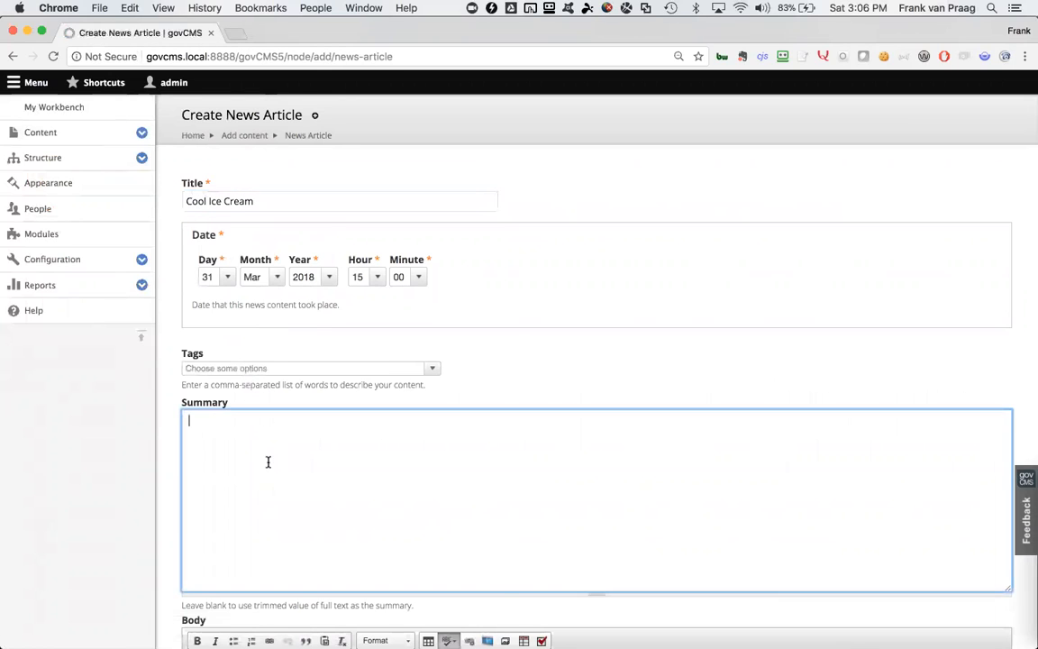
{"action": "scroll", "coordinate": [269, 461], "scroll_direction": "down", "scroll_amount": 1}
{"action": "type", "text": "Hello"}
{"action": "scroll", "coordinate": [313, 463], "scroll_direction": "down", "scroll_amount": 5}
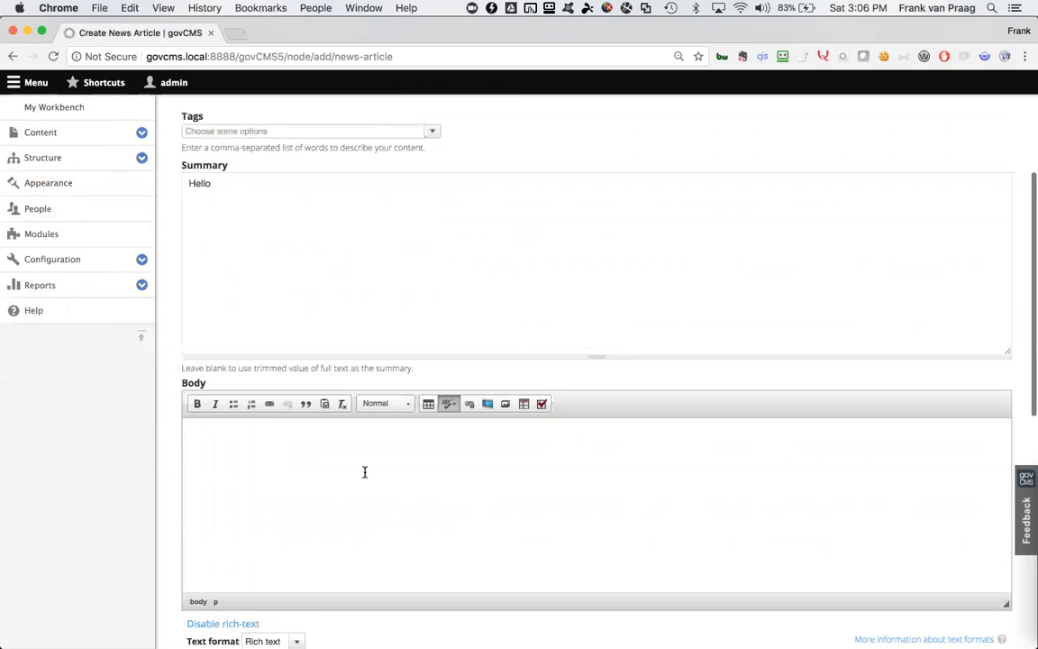
{"action": "left_click", "coordinate": [327, 468]}
{"action": "type", "text": "Yep"}
Step: Examine the surveys offered under Your Opinion, keeping "Ice Cream for All Australians" as the selection
{"action": "scroll", "coordinate": [342, 445], "scroll_direction": "down", "scroll_amount": 8}
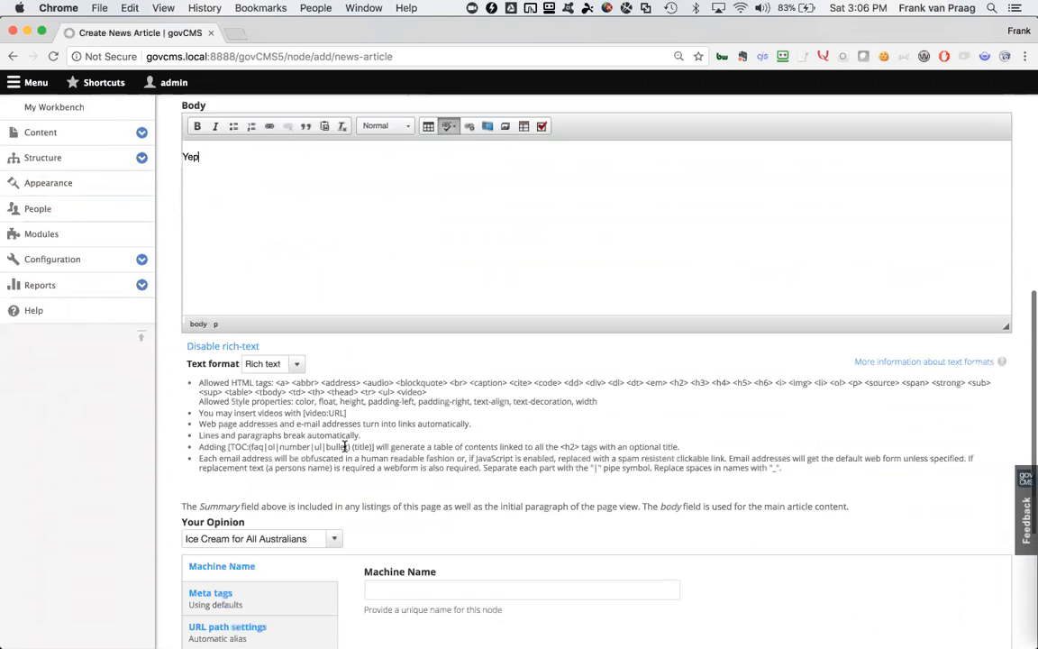
{"action": "left_click", "coordinate": [291, 400]}
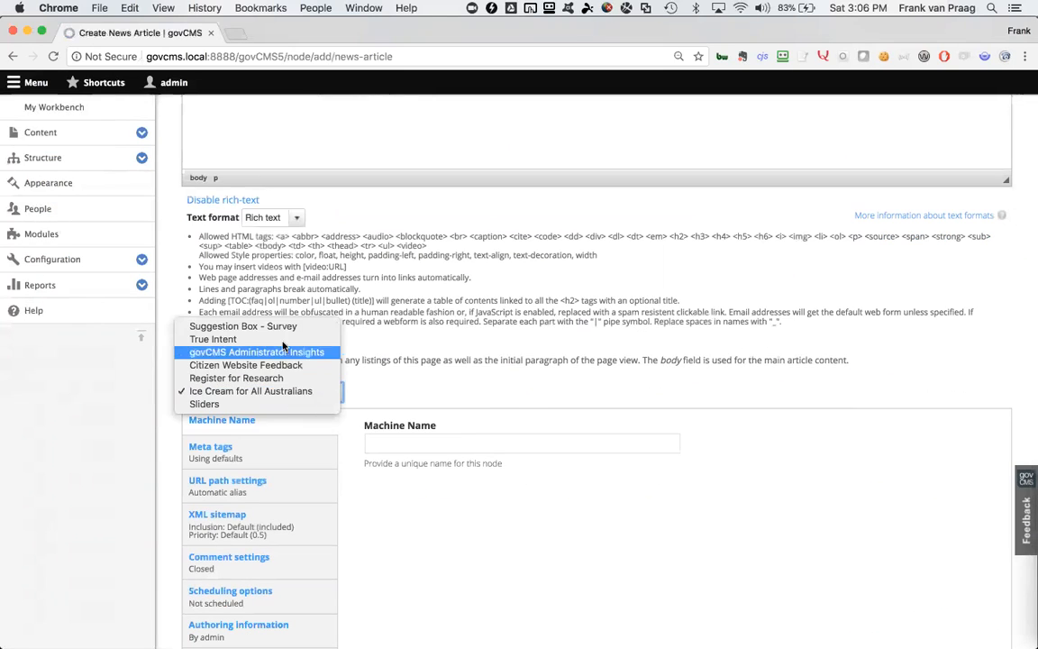
{"action": "left_click", "coordinate": [457, 365]}
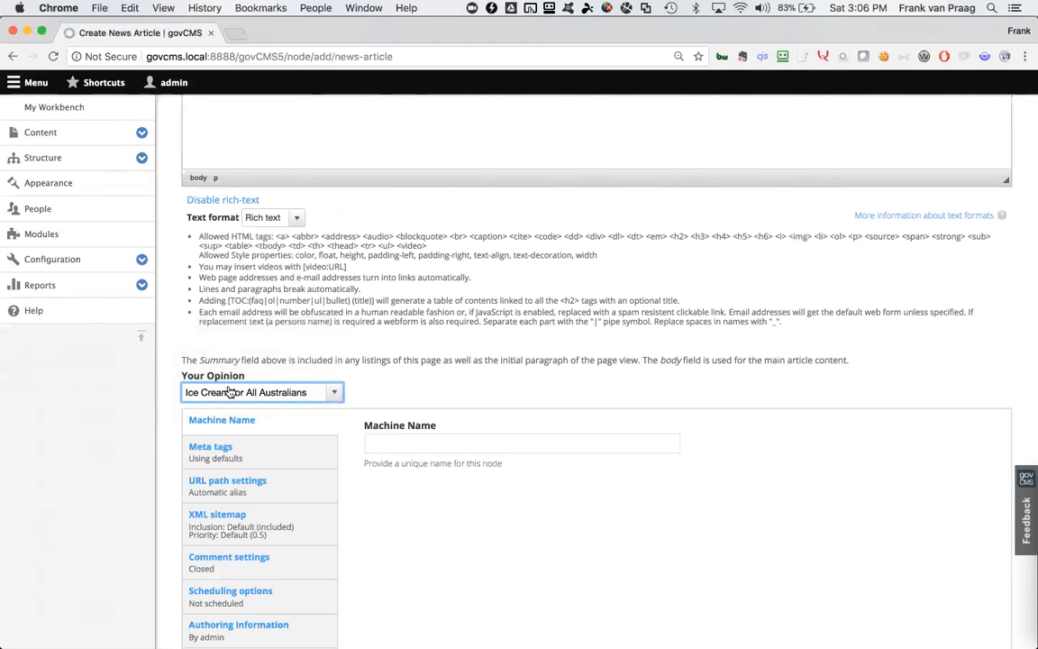
{"action": "left_click", "coordinate": [233, 394]}
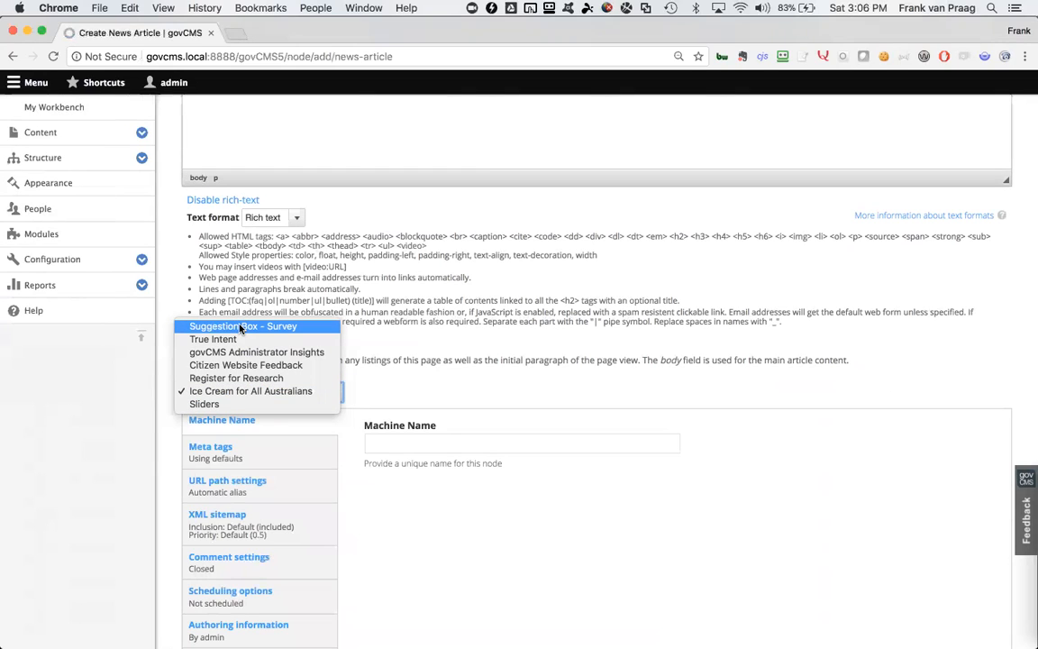
{"action": "left_click", "coordinate": [233, 394]}
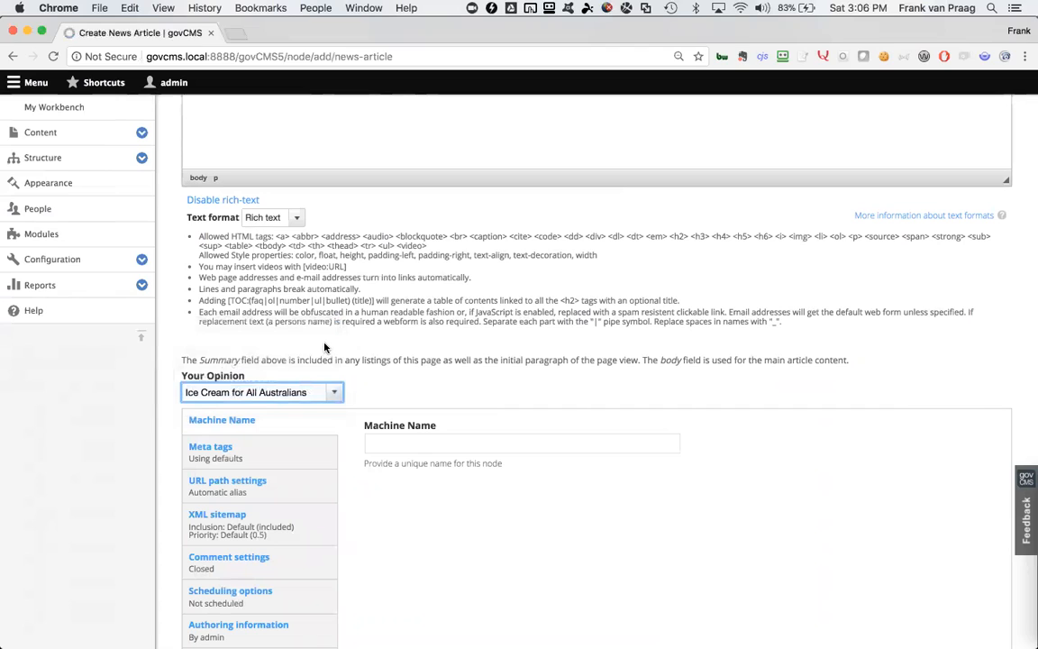
{"action": "scroll", "coordinate": [325, 348], "scroll_direction": "up", "scroll_amount": 1}
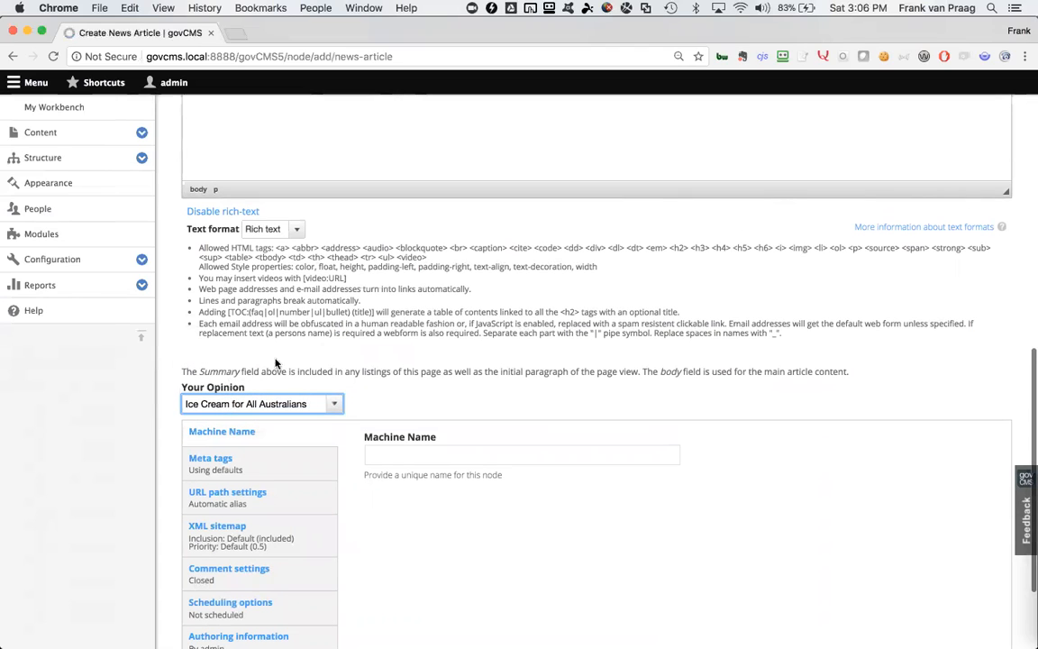
{"action": "scroll", "coordinate": [288, 361], "scroll_direction": "up", "scroll_amount": 10}
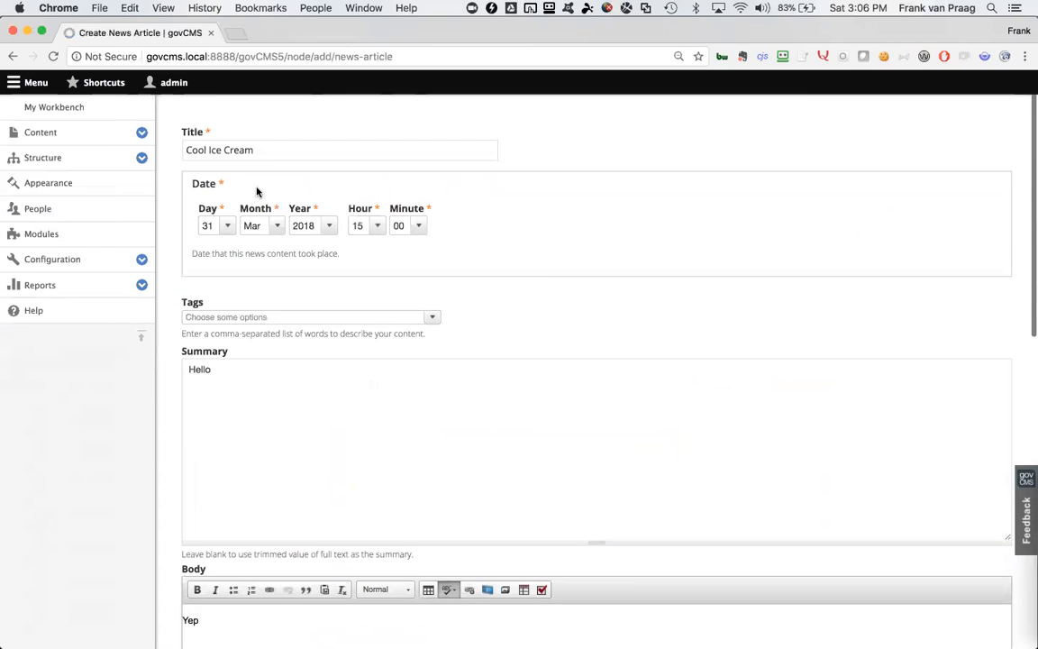
{"action": "scroll", "coordinate": [257, 192], "scroll_direction": "down", "scroll_amount": 10}
{"action": "left_click", "coordinate": [257, 273]}
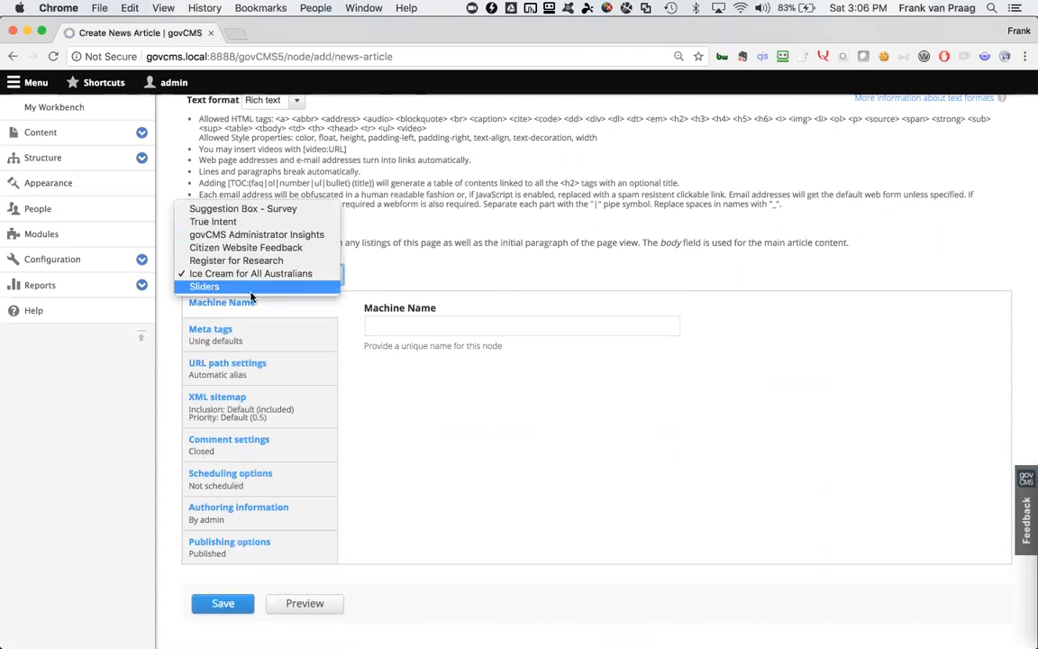
{"action": "left_click", "coordinate": [485, 225]}
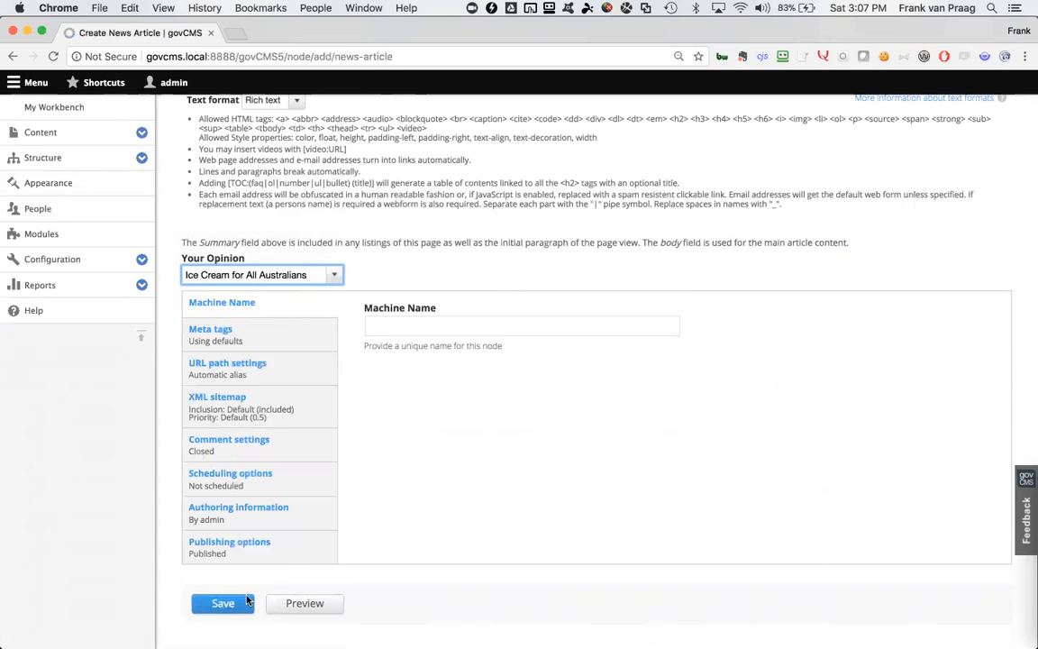
Step: Preview the news article and examine its trimmed and full versions with the embedded survey
{"action": "left_click", "coordinate": [298, 603]}
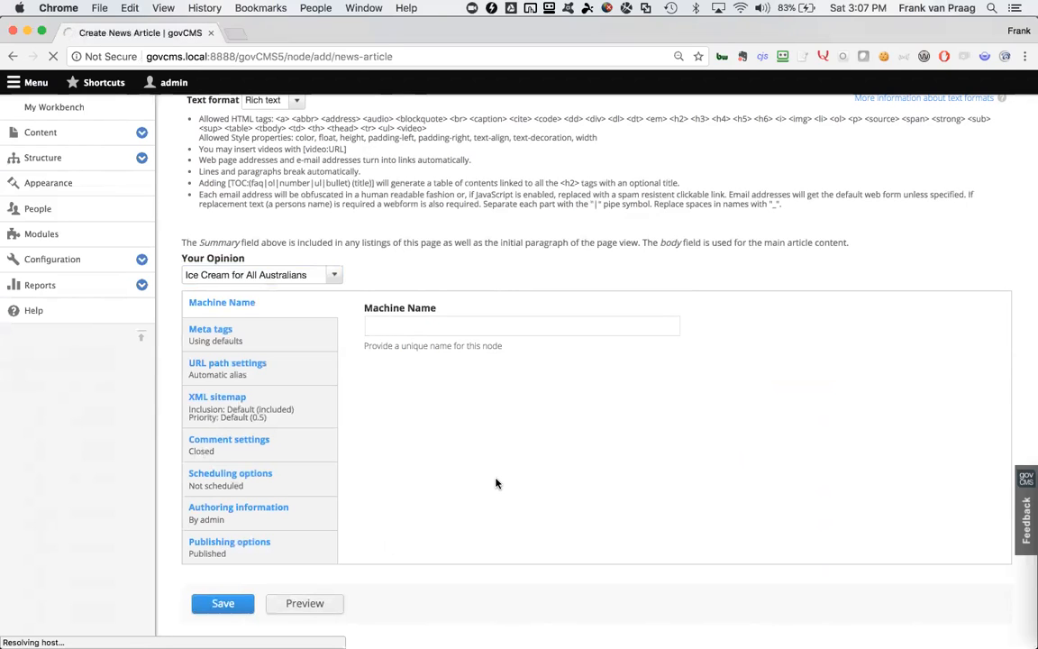
{"action": "scroll", "coordinate": [495, 481], "scroll_direction": "up", "scroll_amount": 10}
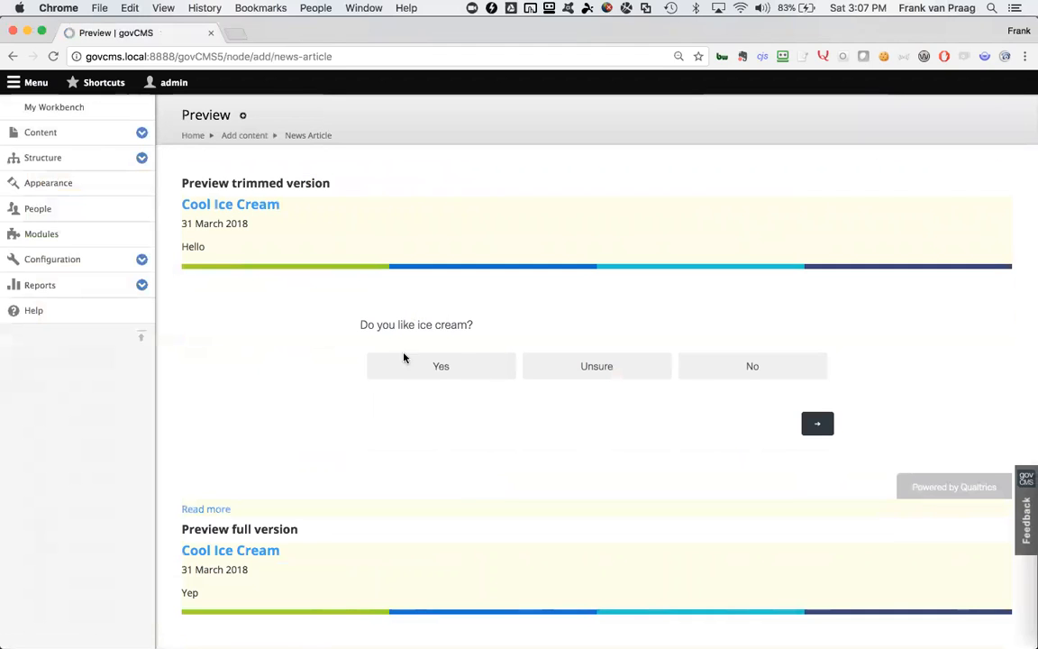
{"action": "scroll", "coordinate": [406, 389], "scroll_direction": "down", "scroll_amount": 5}
{"action": "scroll", "coordinate": [405, 390], "scroll_direction": "down", "scroll_amount": 10}
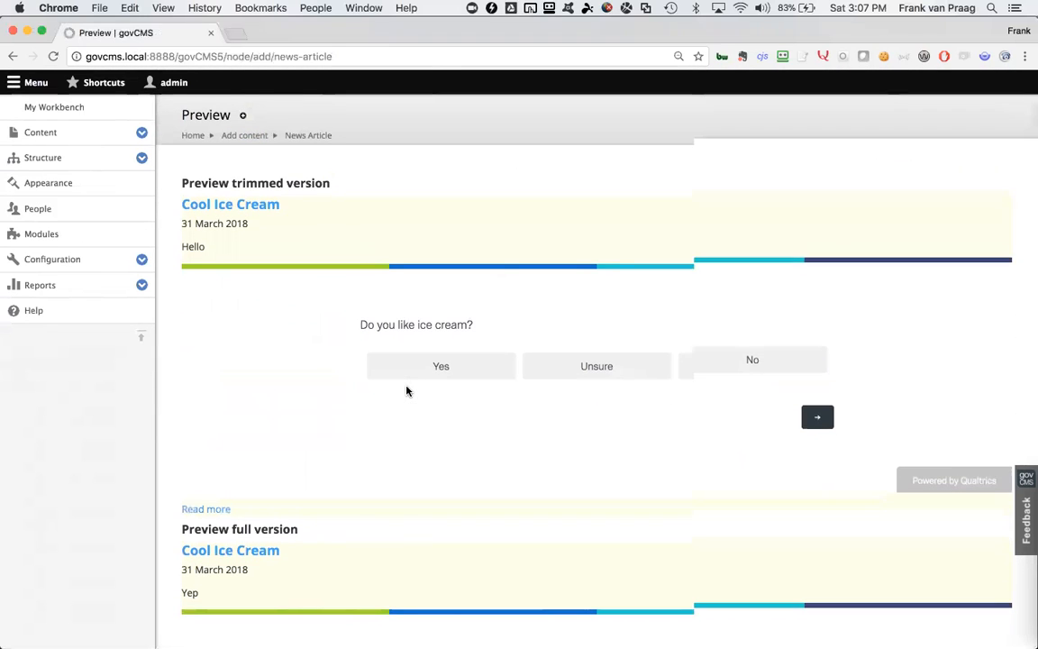
Step: Check the article's publishing options, save it as Published, and answer Yes to the survey's ice cream question
{"action": "scroll", "coordinate": [406, 389], "scroll_direction": "down", "scroll_amount": 15}
{"action": "left_click", "coordinate": [234, 546]}
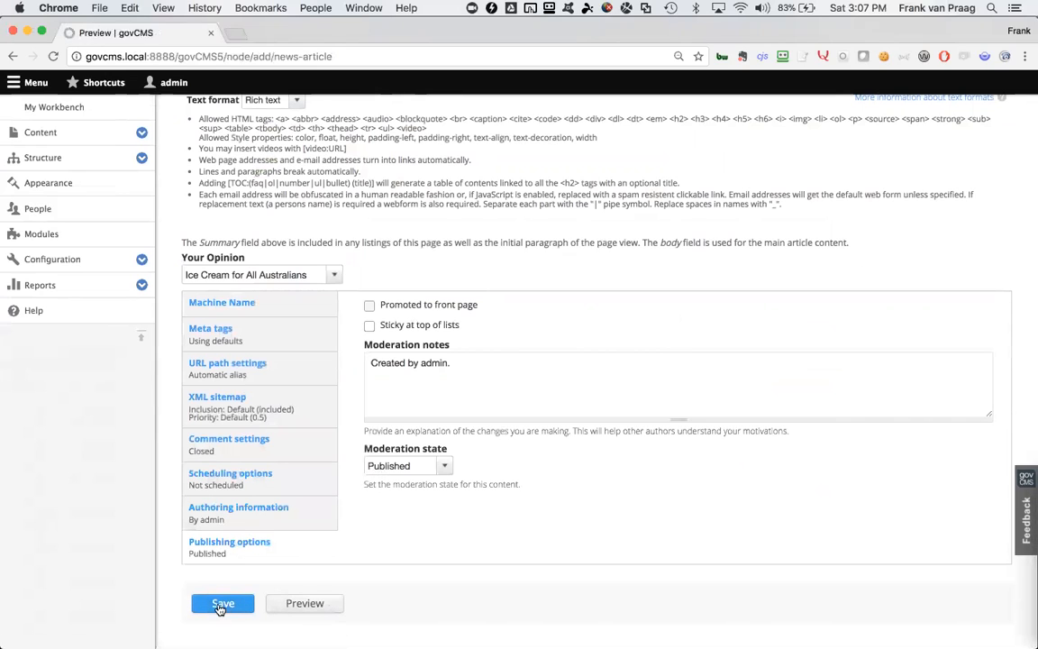
{"action": "left_click", "coordinate": [221, 604]}
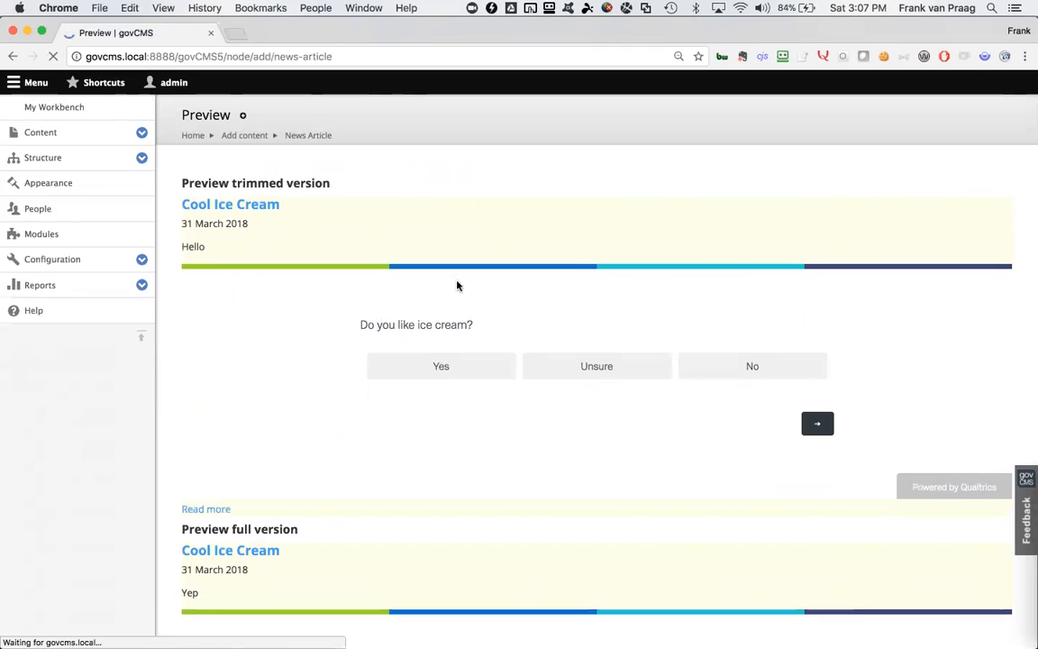
{"action": "left_click", "coordinate": [440, 367]}
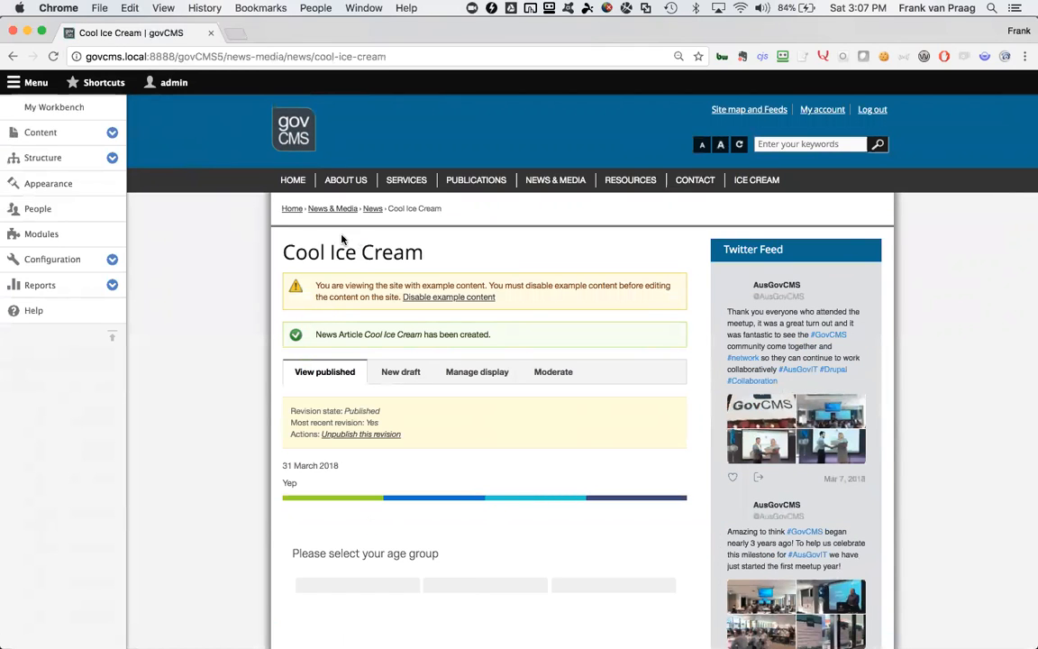
Step: Open the published Cool Ice Cream article's address in a new private browser window
{"action": "left_click", "coordinate": [345, 57]}
{"action": "key", "text": "super+c"}
{"action": "key", "text": "super+shift+n"}
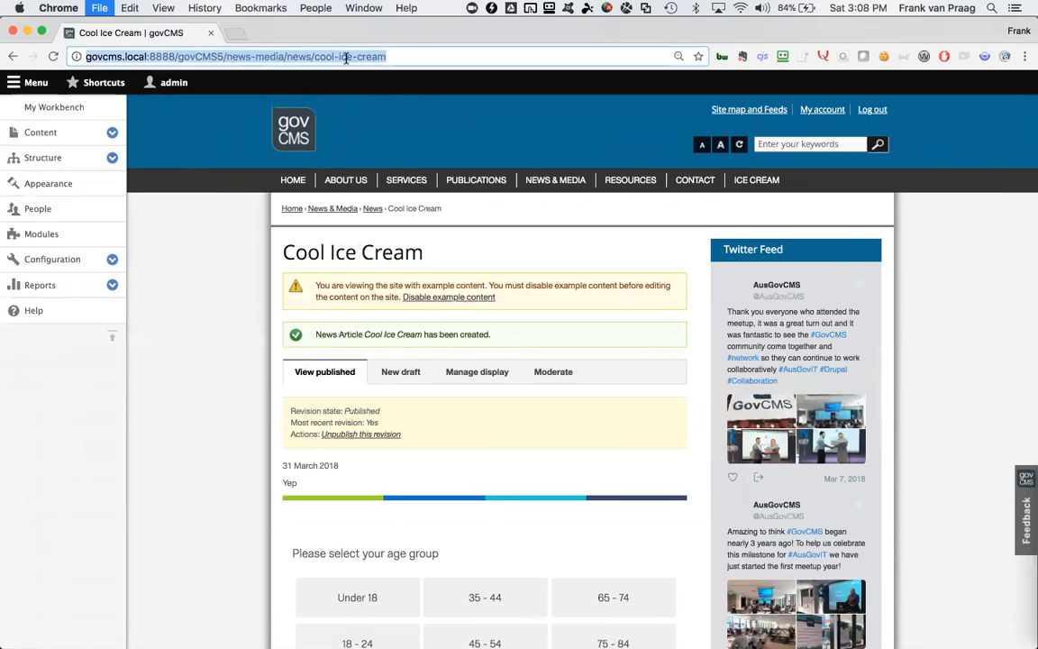
{"action": "key", "text": "super+v"}
{"action": "key", "text": "Return"}
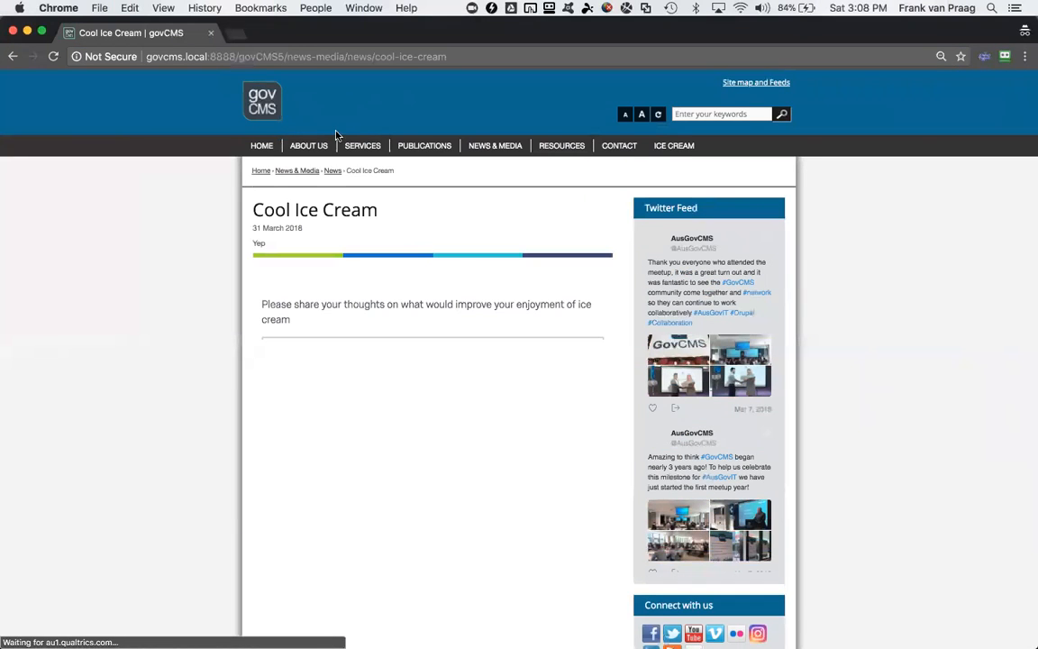
Step: Return to the flavours question, mark Hokey Pokey and Durian Tasted, Peppermint Unsure, English Toffee Not Tasted, submit the answers, and close the private window
{"action": "scroll", "coordinate": [519, 464], "scroll_direction": "down", "scroll_amount": 3}
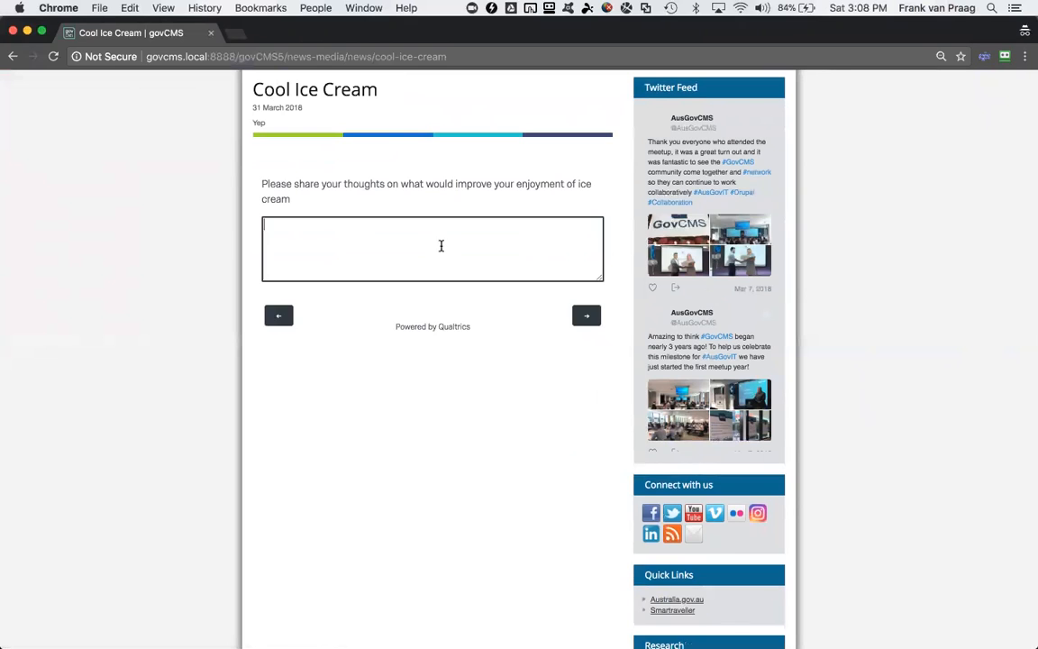
{"action": "left_click", "coordinate": [273, 316]}
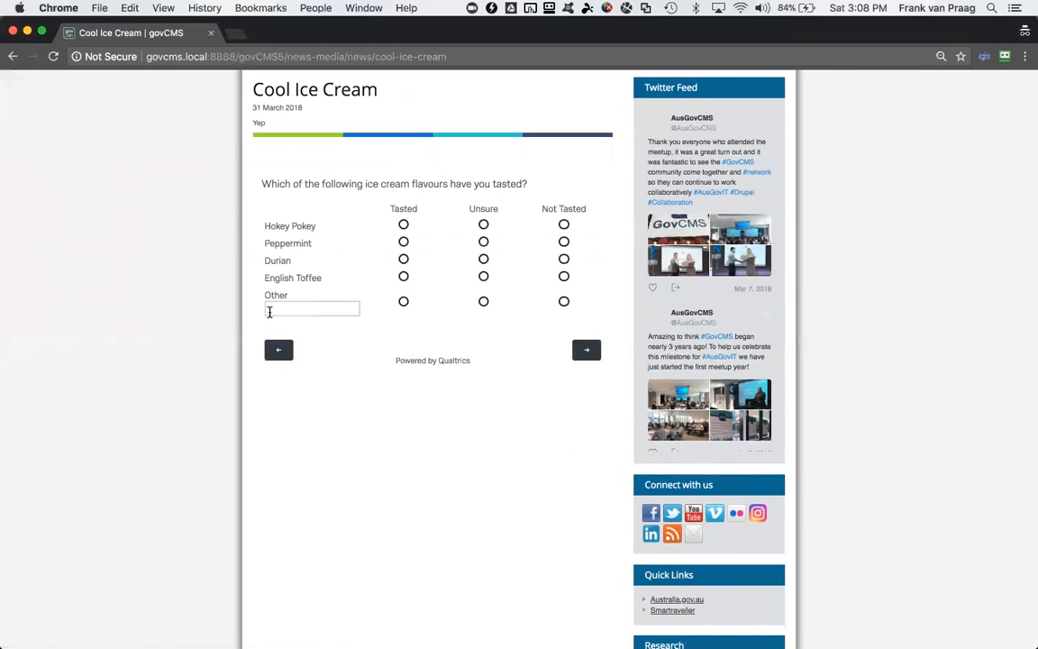
{"action": "left_click", "coordinate": [410, 227]}
{"action": "left_click", "coordinate": [484, 242]}
{"action": "left_click", "coordinate": [402, 258]}
{"action": "left_click", "coordinate": [564, 276]}
{"action": "left_click", "coordinate": [585, 351]}
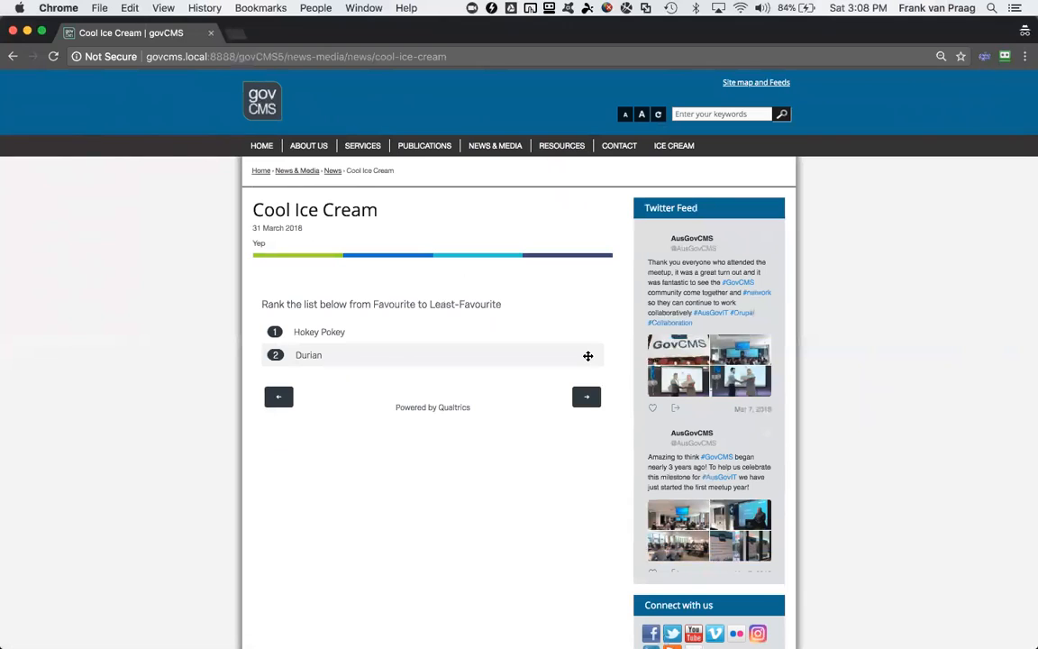
{"action": "left_click", "coordinate": [212, 35]}
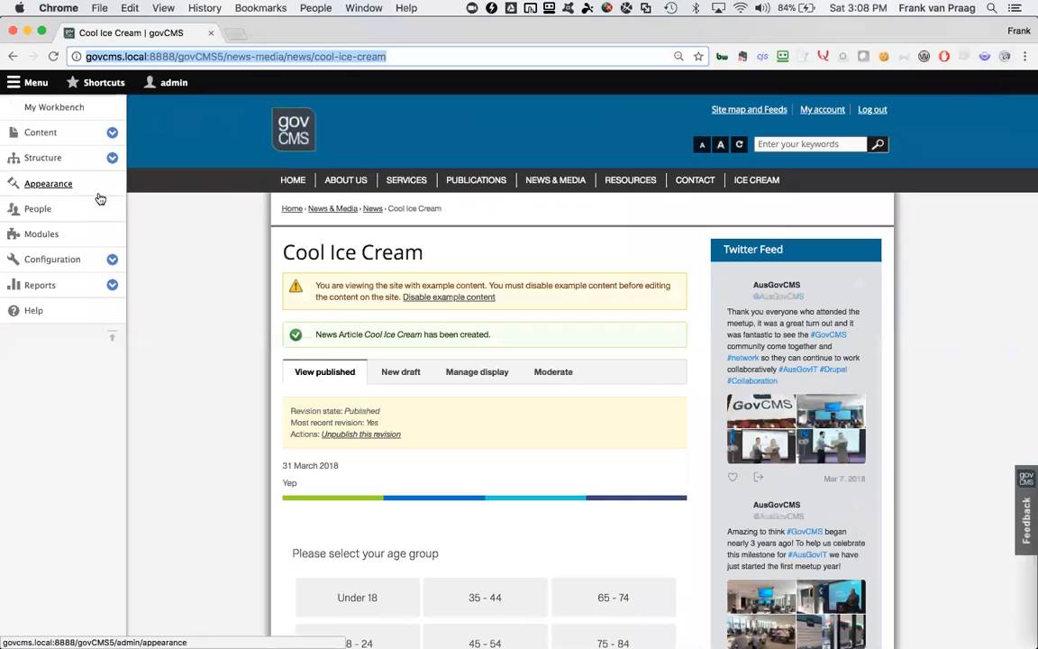
Step: Open the QualtricsXM settings in the content authoring configuration to review the API and embedding options
{"action": "left_click", "coordinate": [113, 260]}
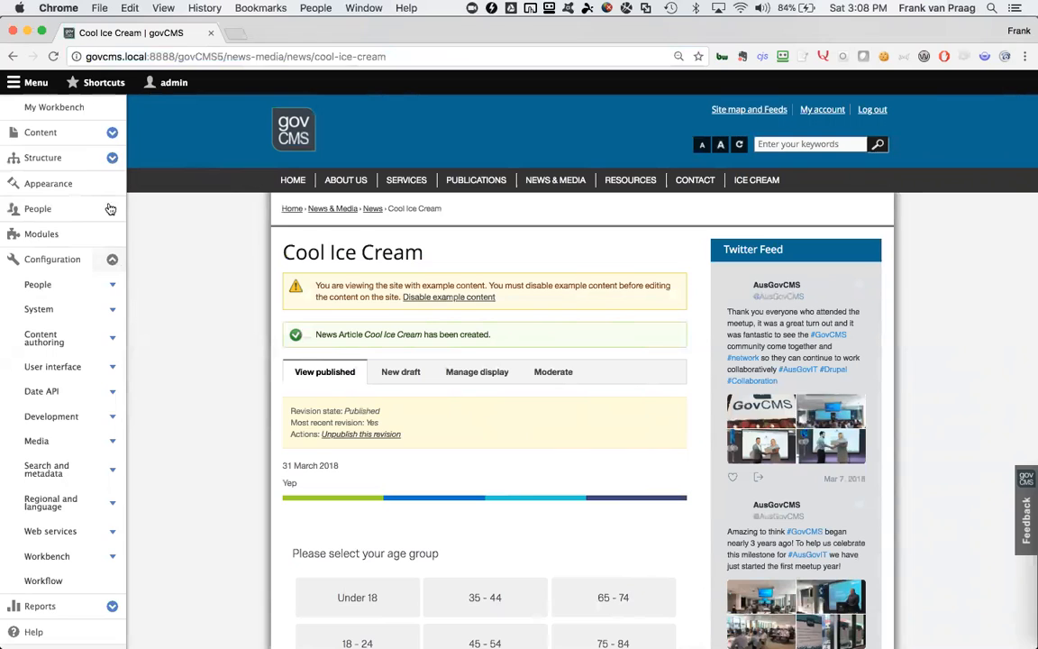
{"action": "left_click", "coordinate": [112, 339]}
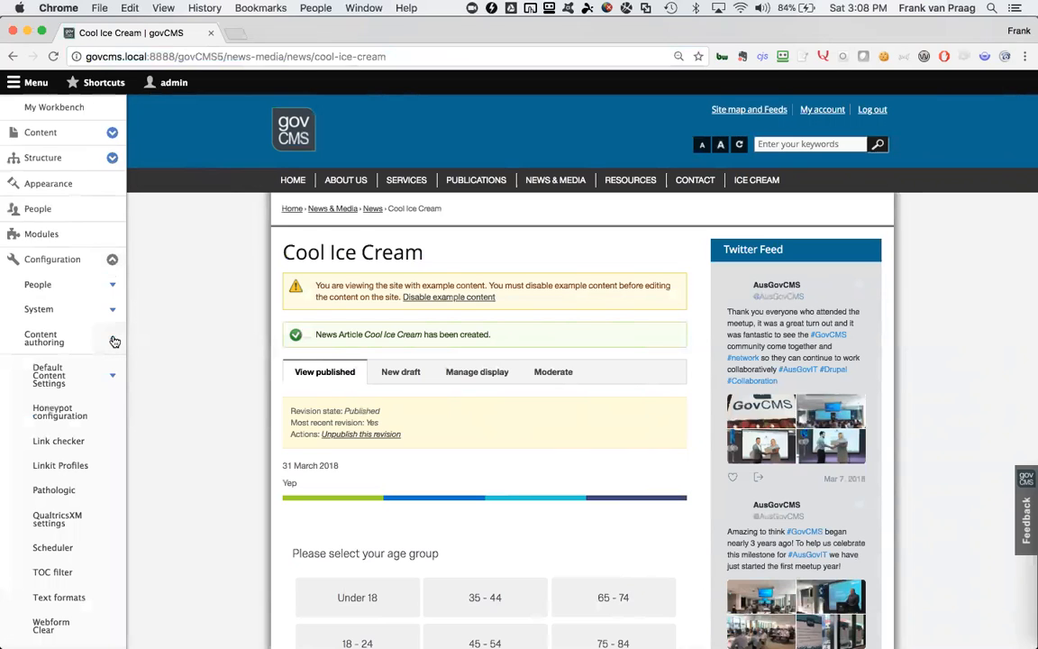
{"action": "left_click", "coordinate": [63, 521]}
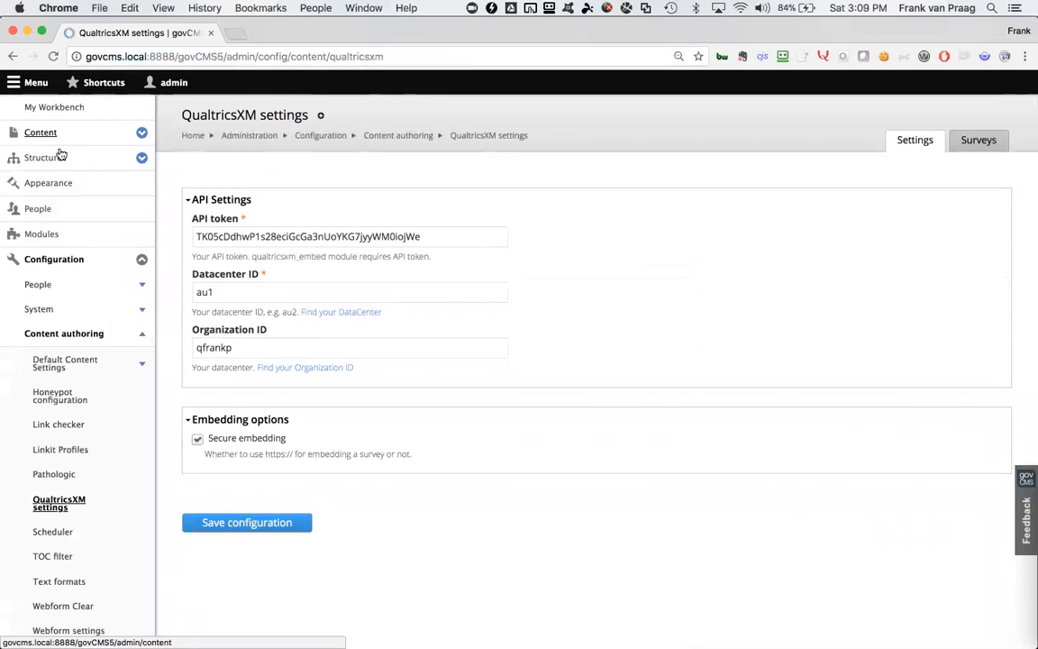
Step: Open the site's content types list and highlight the Embedded Qualtrics Content type
{"action": "left_click", "coordinate": [141, 159]}
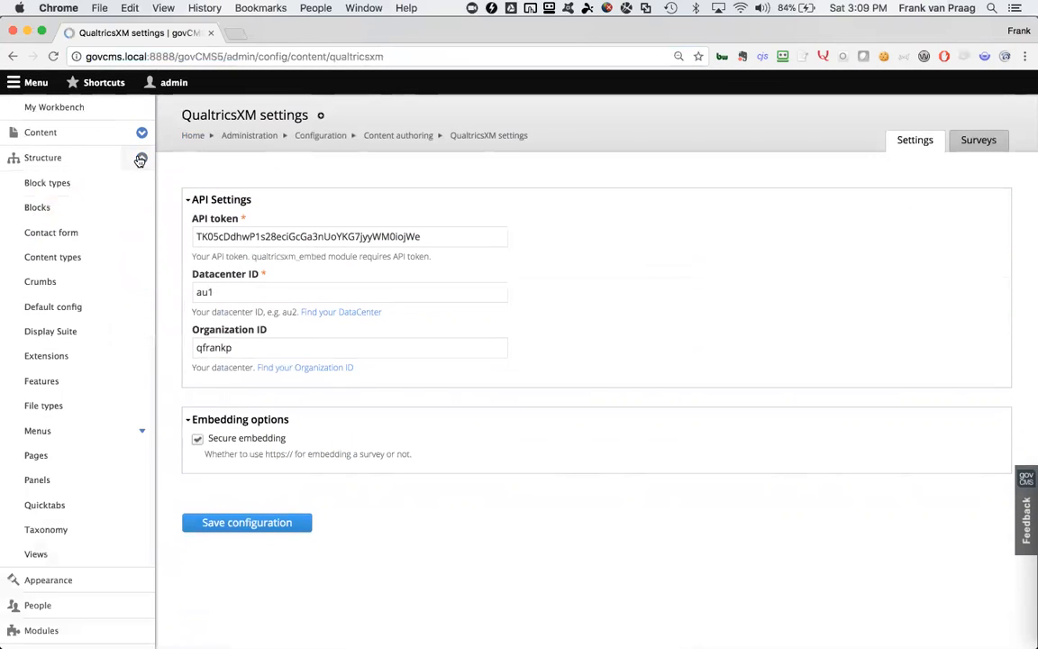
{"action": "left_click", "coordinate": [53, 259]}
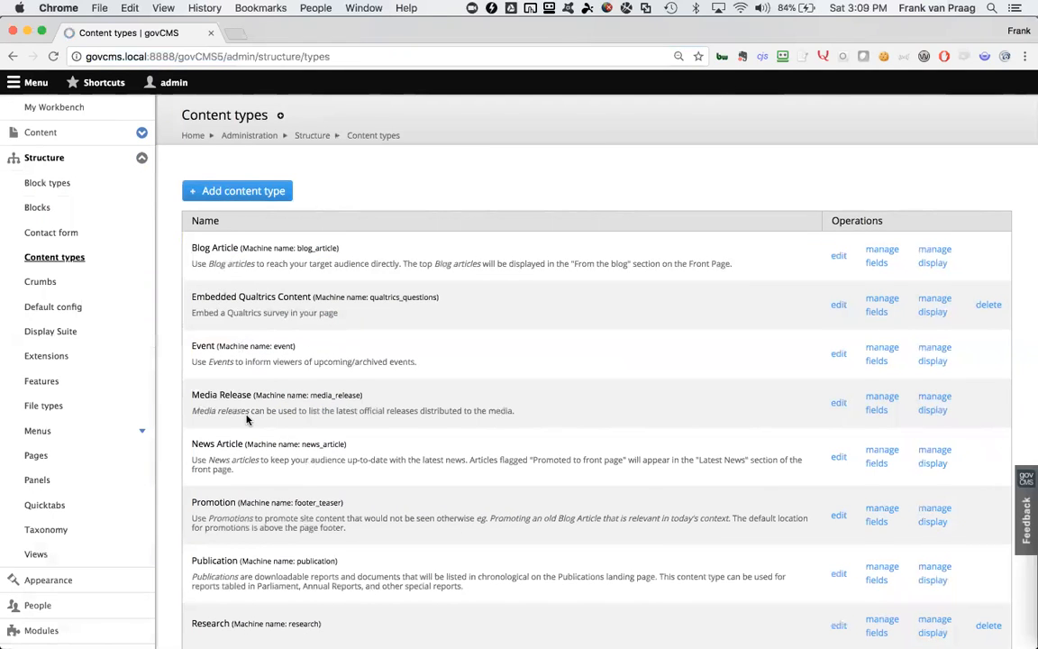
{"action": "scroll", "coordinate": [246, 415], "scroll_direction": "down", "scroll_amount": 3}
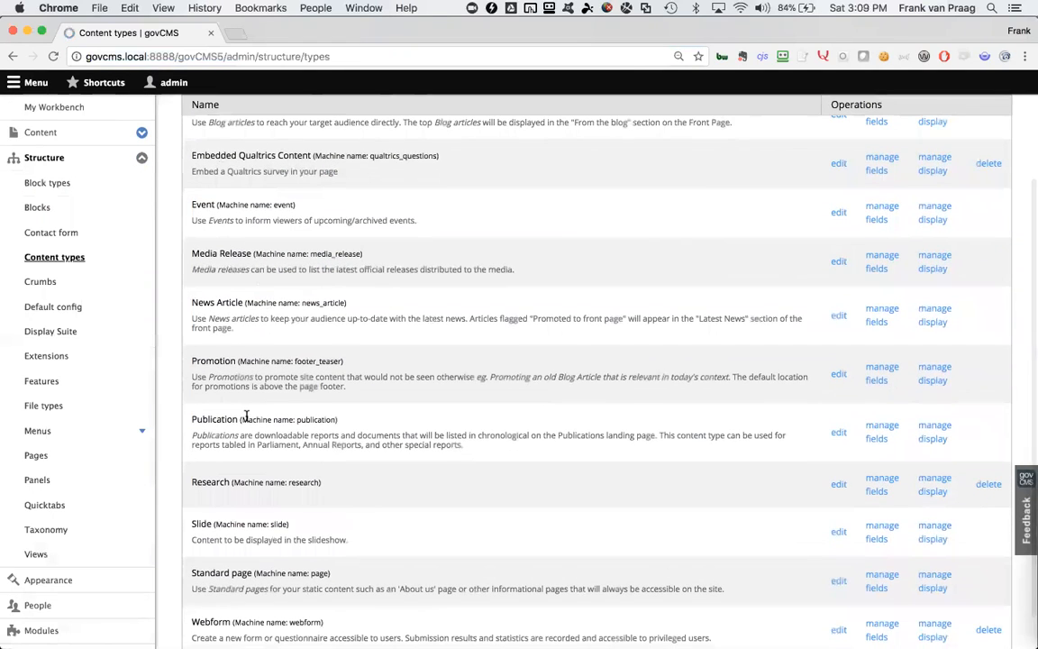
{"action": "double_click", "coordinate": [249, 157]}
{"action": "triple_click", "coordinate": [250, 157]}
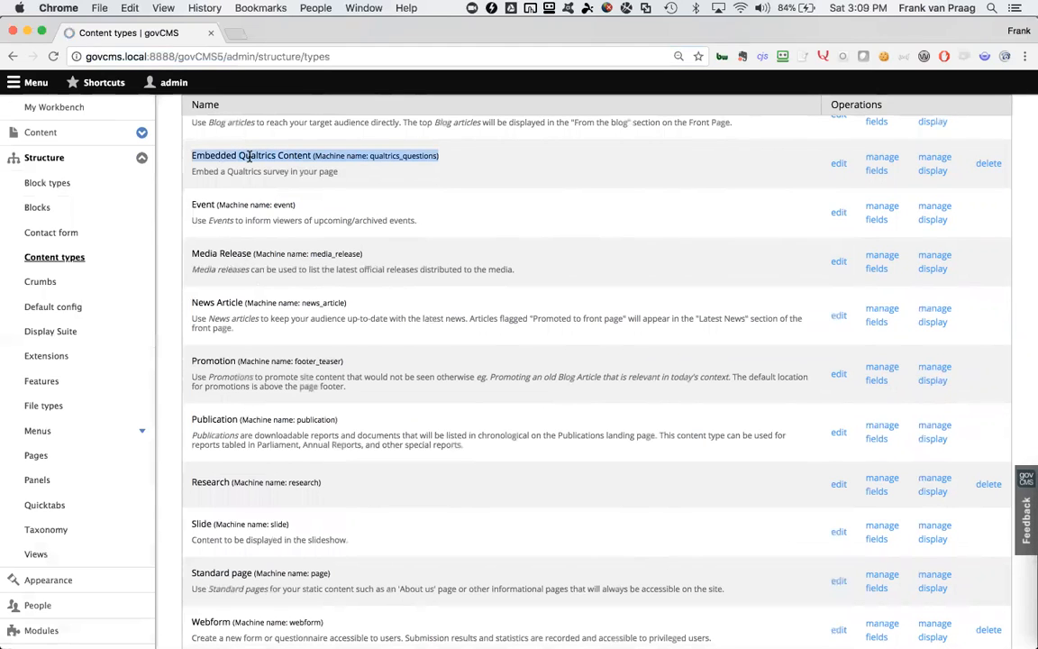
Step: Create a new content type named Research Pages with the default settings and save it to continue with adding fields
{"action": "scroll", "coordinate": [239, 167], "scroll_direction": "up", "scroll_amount": 3}
{"action": "left_click", "coordinate": [220, 189]}
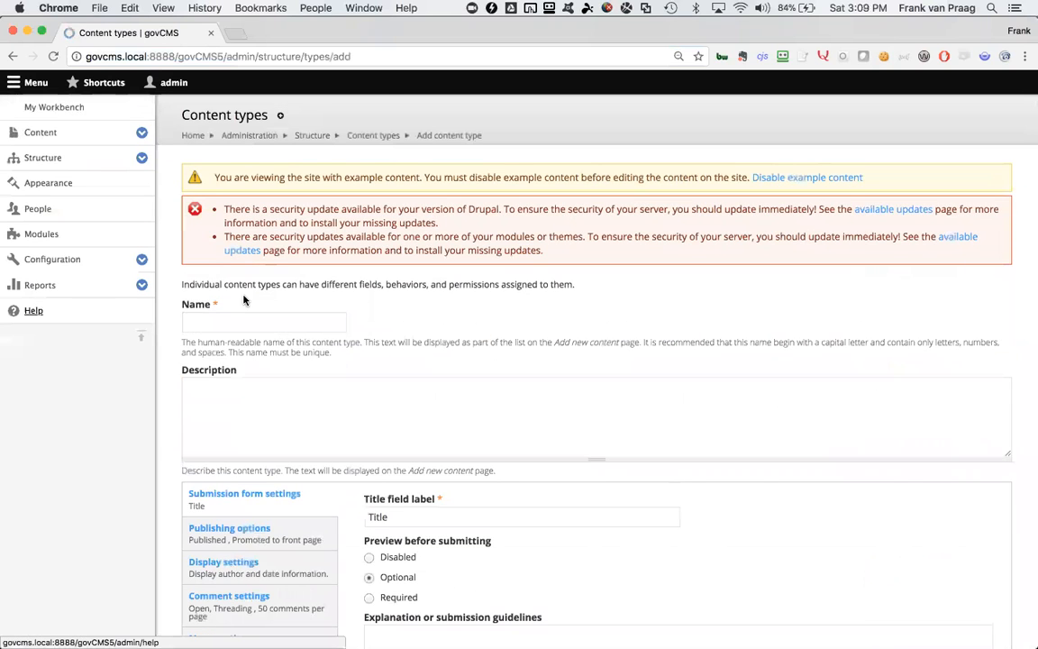
{"action": "left_click", "coordinate": [239, 325]}
{"action": "left_click", "coordinate": [242, 225]}
{"action": "type", "text": "Research Pages"}
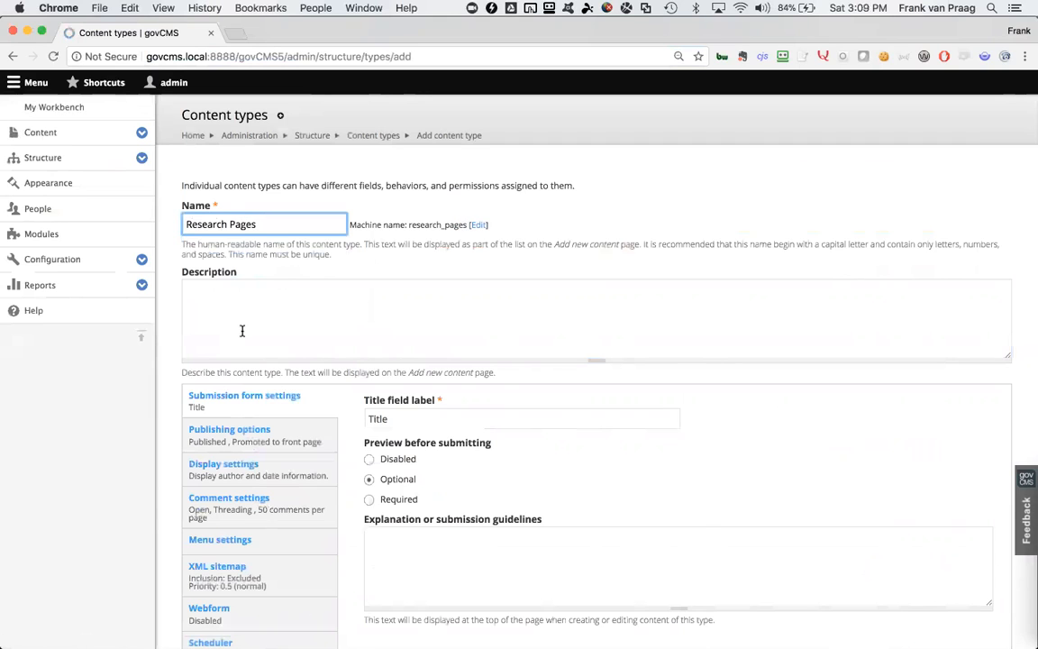
{"action": "scroll", "coordinate": [242, 331], "scroll_direction": "down", "scroll_amount": 3}
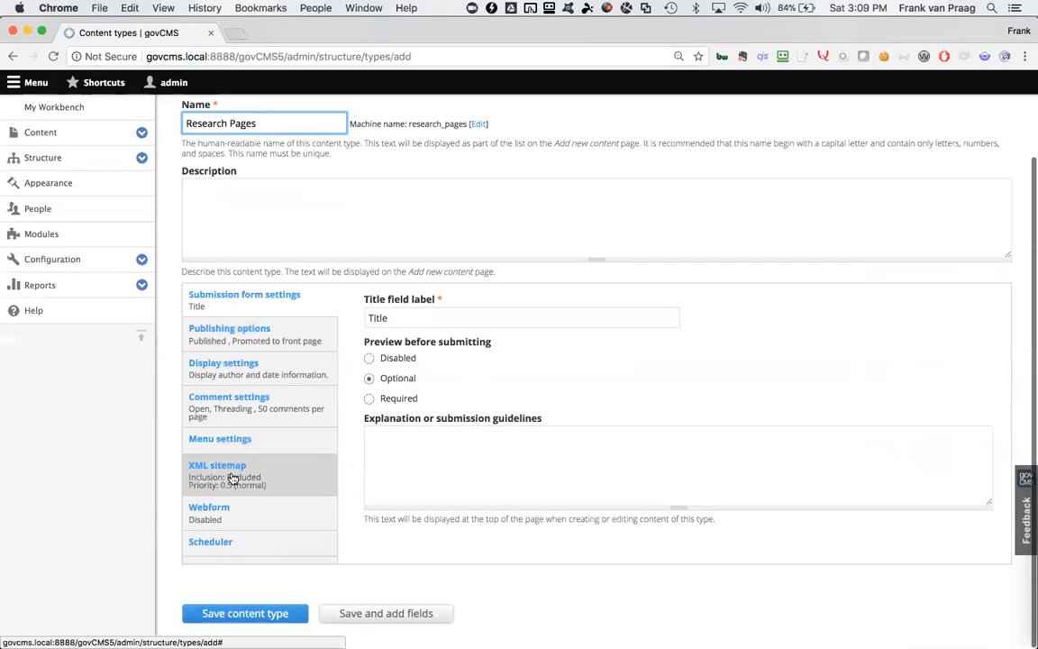
{"action": "left_click", "coordinate": [334, 614]}
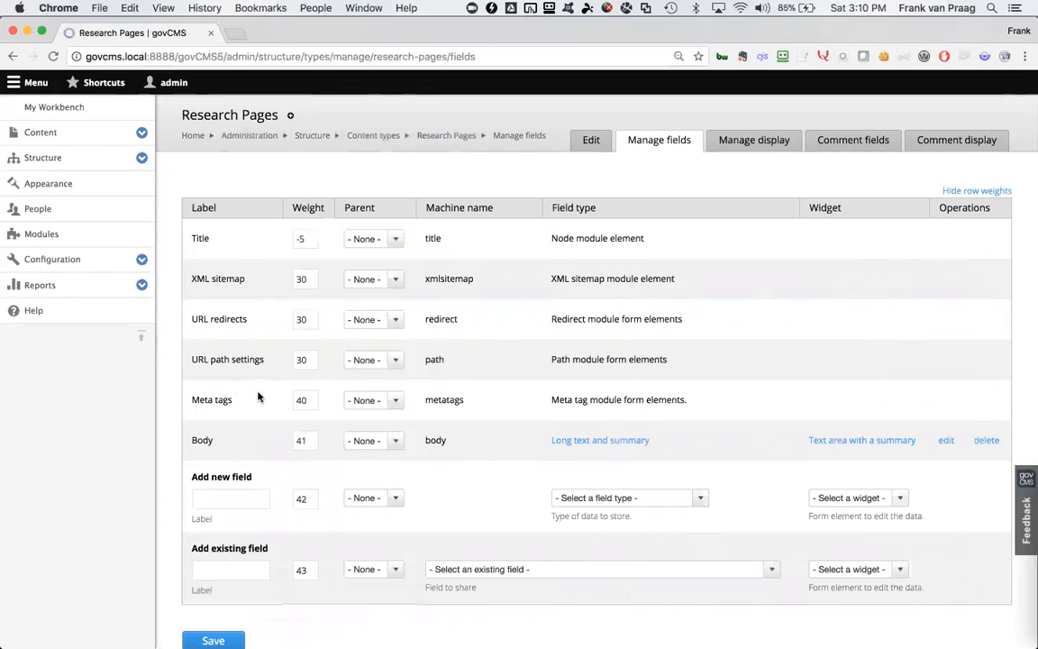
Step: Define a new field labelled Research with the field type QualtricsXM Survey Embed Field on the Research Pages content type
{"action": "left_click", "coordinate": [220, 498]}
{"action": "type", "text": "Research"}
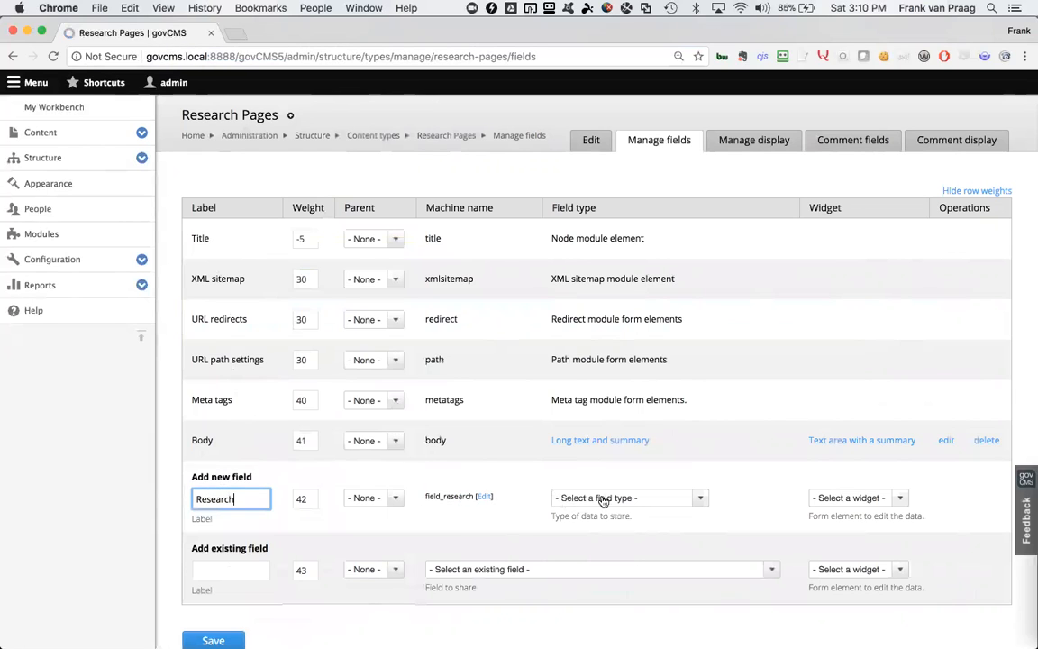
{"action": "left_click", "coordinate": [603, 501]}
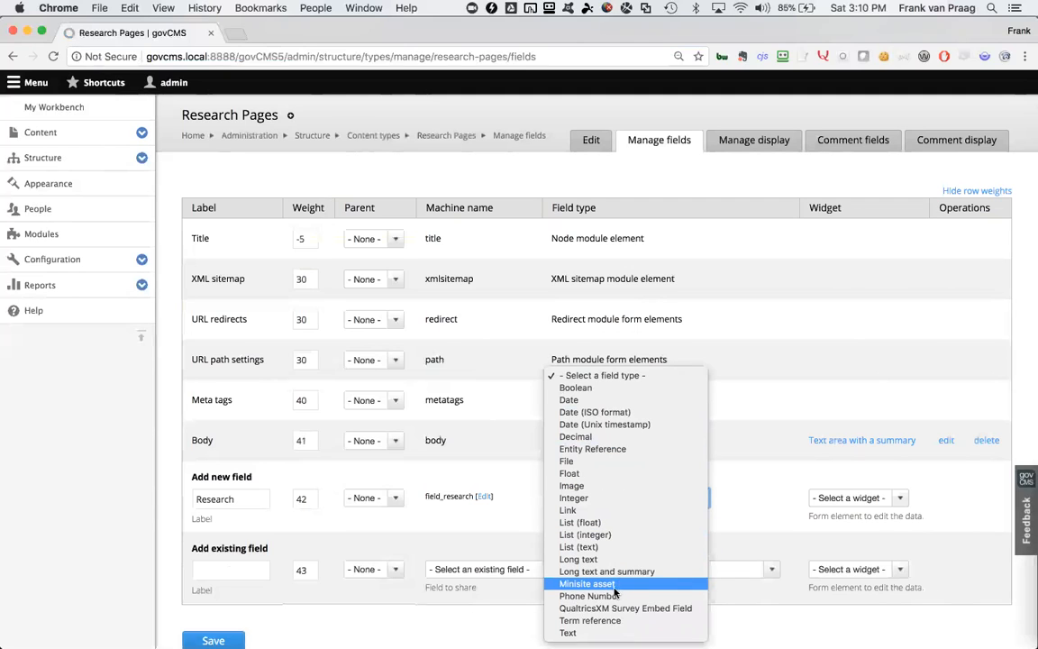
{"action": "left_click", "coordinate": [610, 614]}
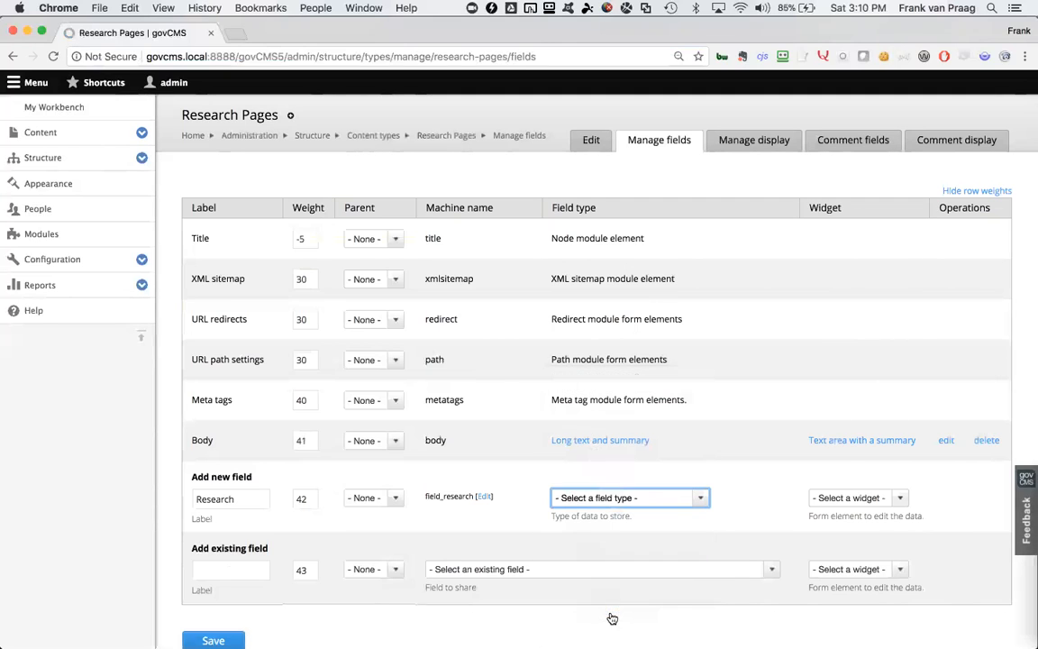
Step: Set the new Research field's weight to 30 and save the field
{"action": "double_click", "coordinate": [302, 499]}
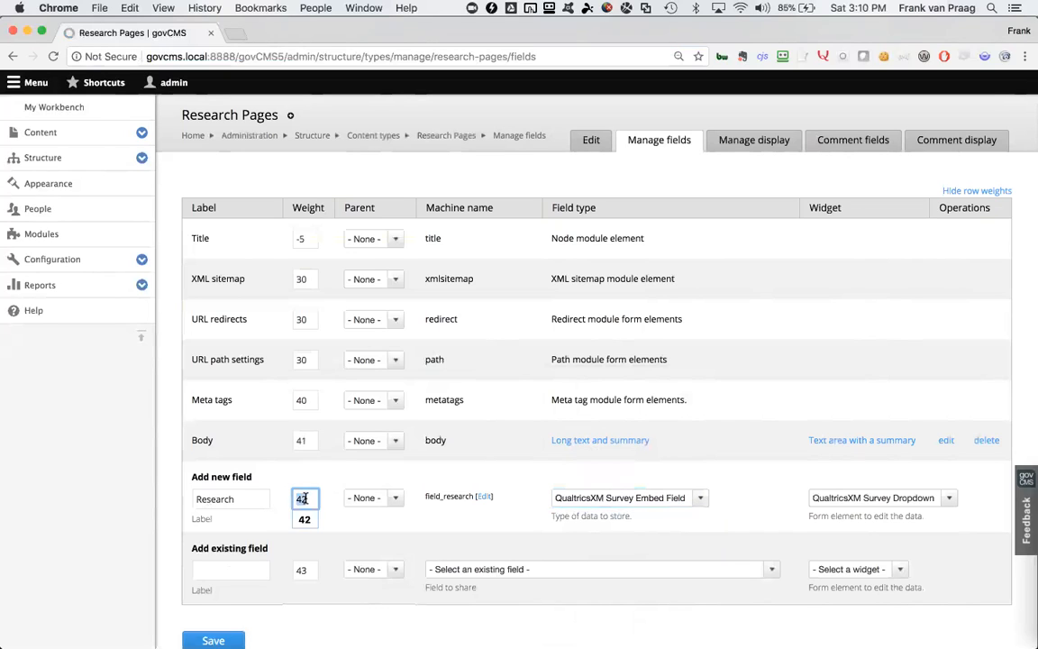
{"action": "type", "text": "30"}
{"action": "left_click", "coordinate": [808, 470]}
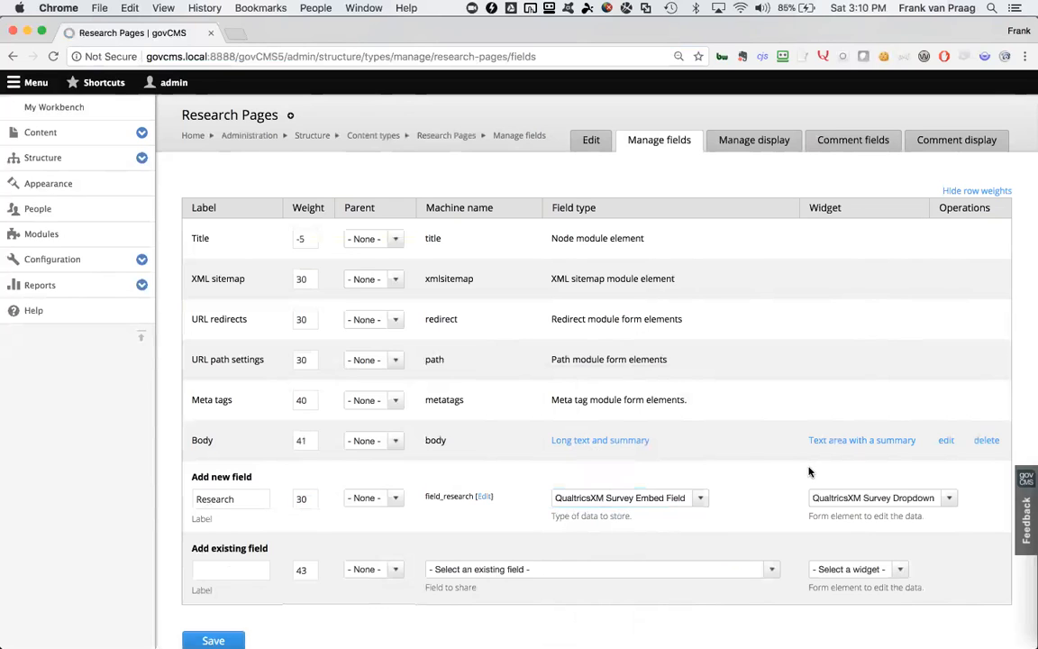
{"action": "scroll", "coordinate": [767, 495], "scroll_direction": "down", "scroll_amount": 1}
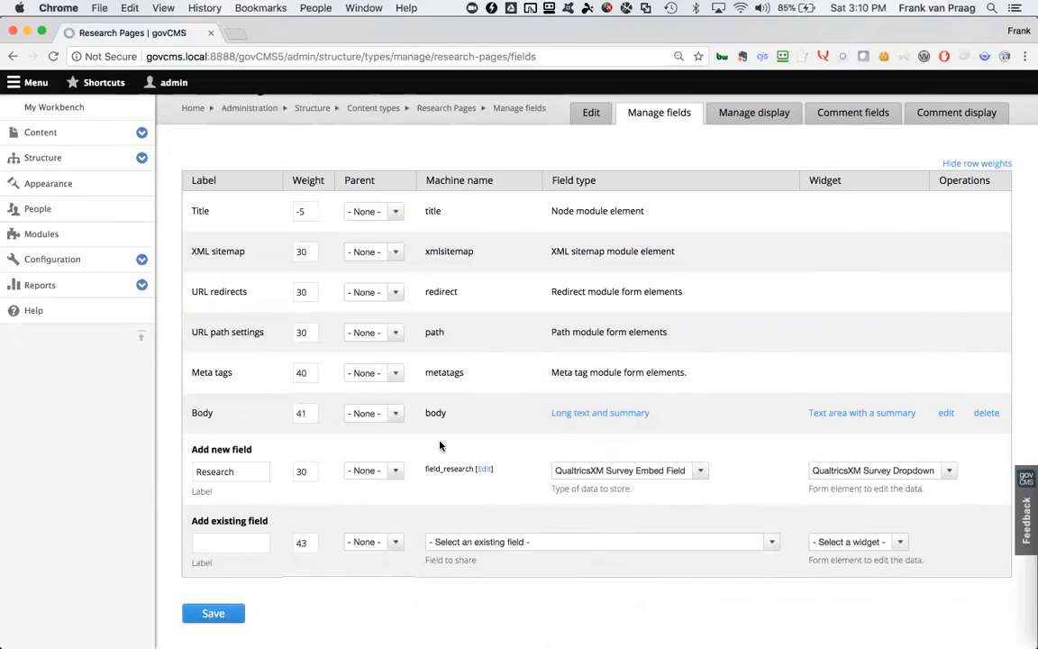
{"action": "left_click", "coordinate": [213, 613]}
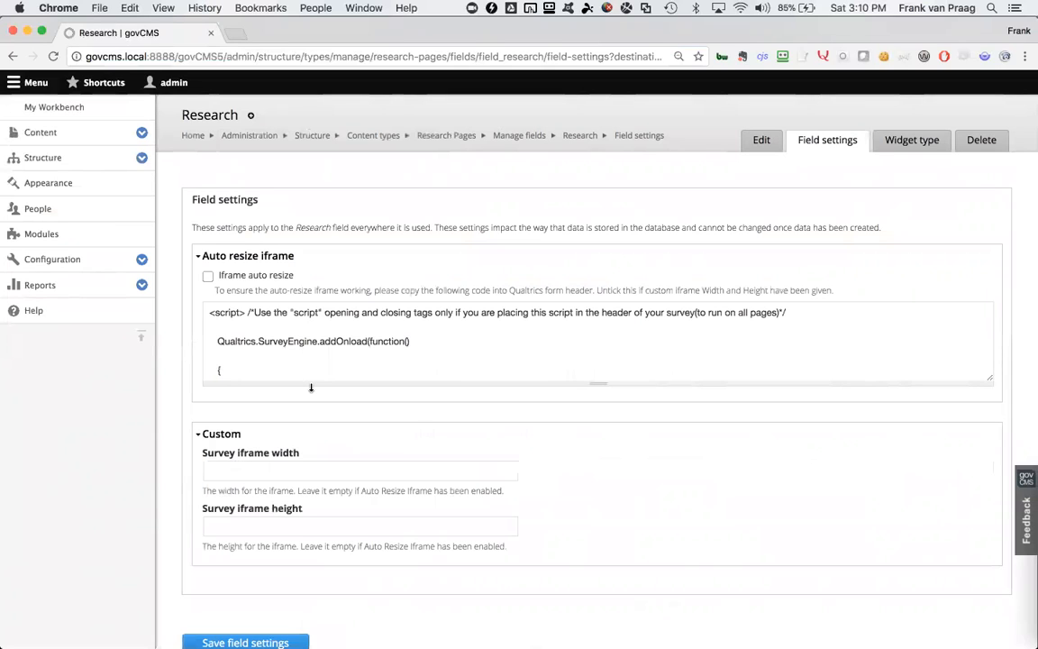
Step: Enable iframe auto resize for the Research field and review its resize script and the custom survey iframe width and height options
{"action": "left_click", "coordinate": [209, 276]}
{"action": "left_click", "coordinate": [277, 328]}
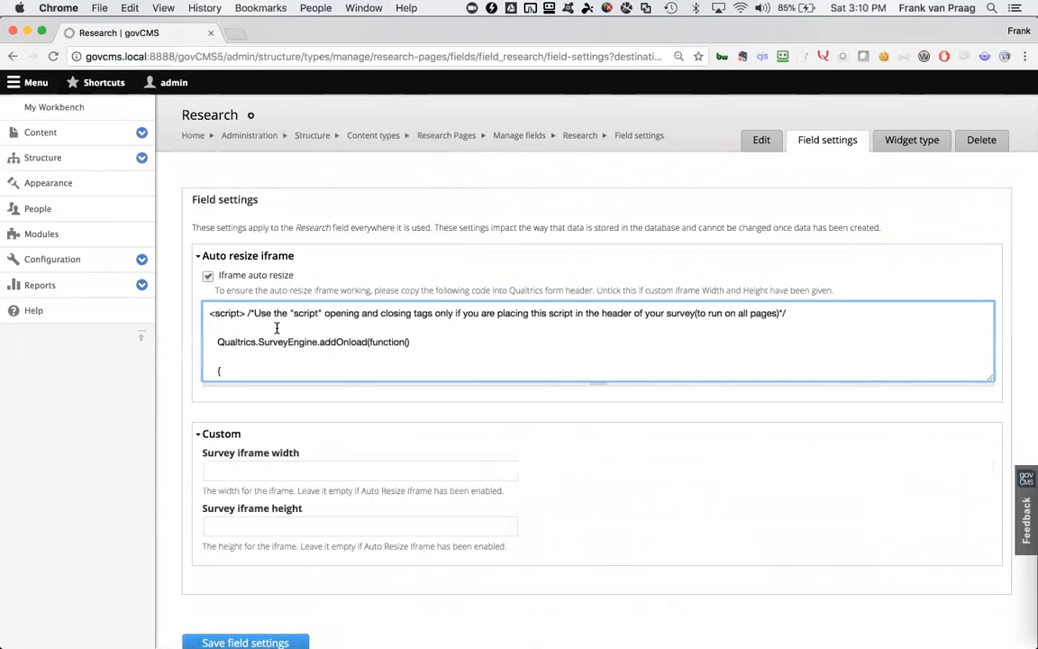
{"action": "key", "text": "super+a"}
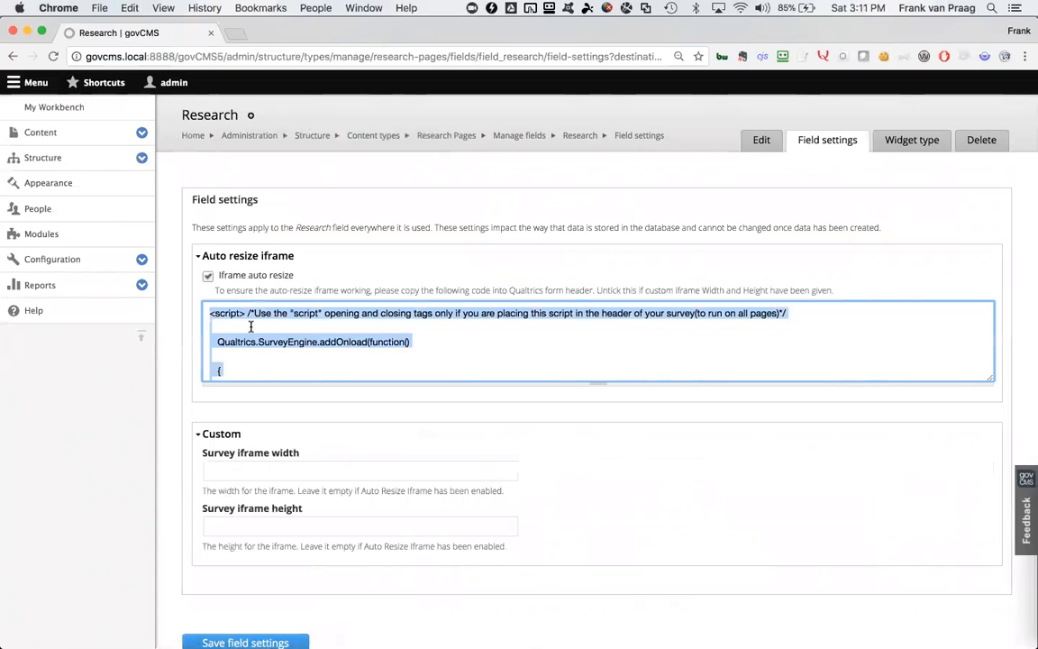
{"action": "scroll", "coordinate": [270, 338], "scroll_direction": "down", "scroll_amount": 5}
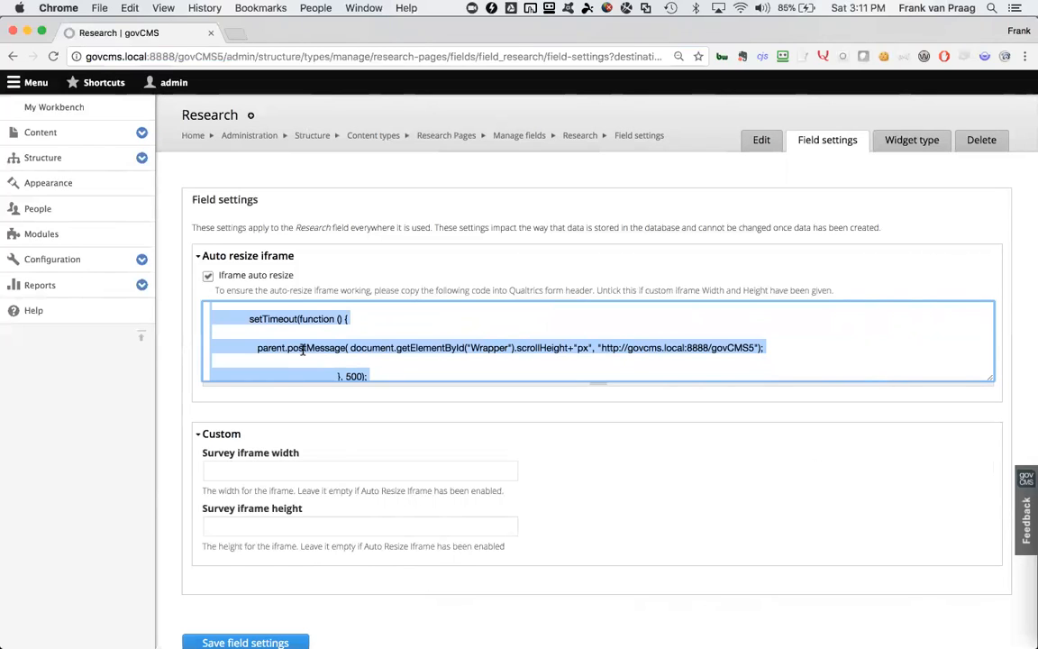
{"action": "double_click", "coordinate": [545, 349]}
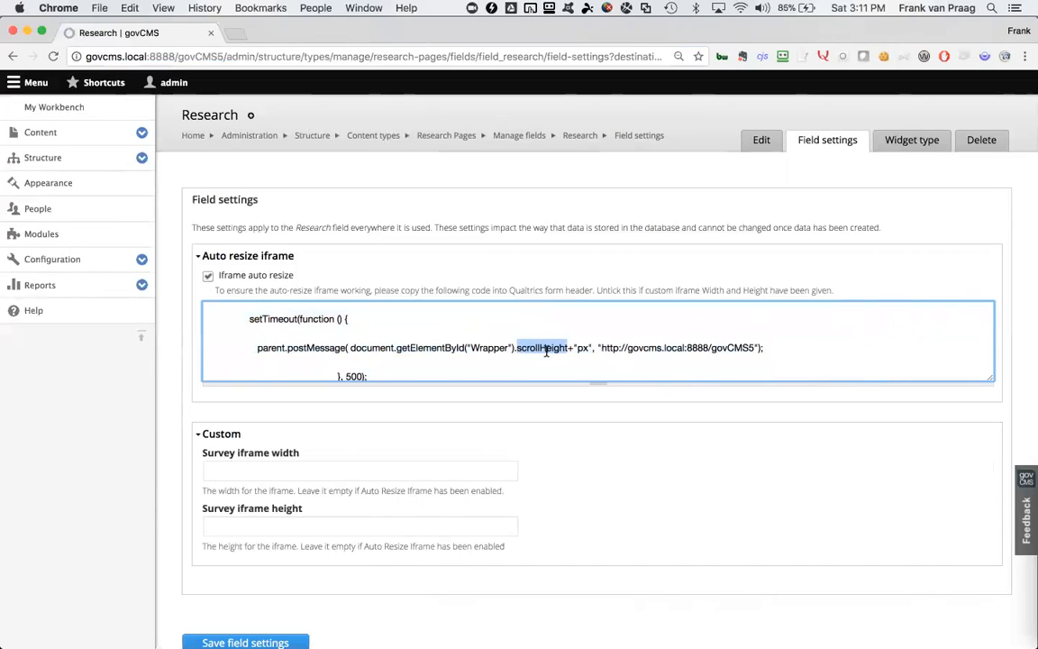
{"action": "scroll", "coordinate": [546, 350], "scroll_direction": "up", "scroll_amount": 5}
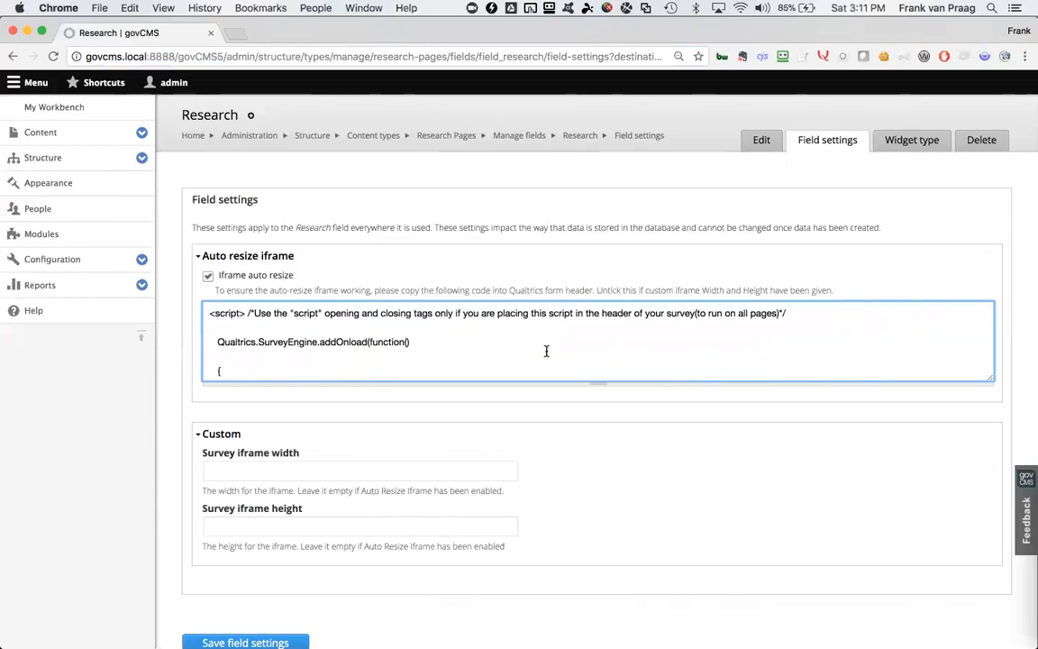
{"action": "scroll", "coordinate": [484, 373], "scroll_direction": "down", "scroll_amount": 10}
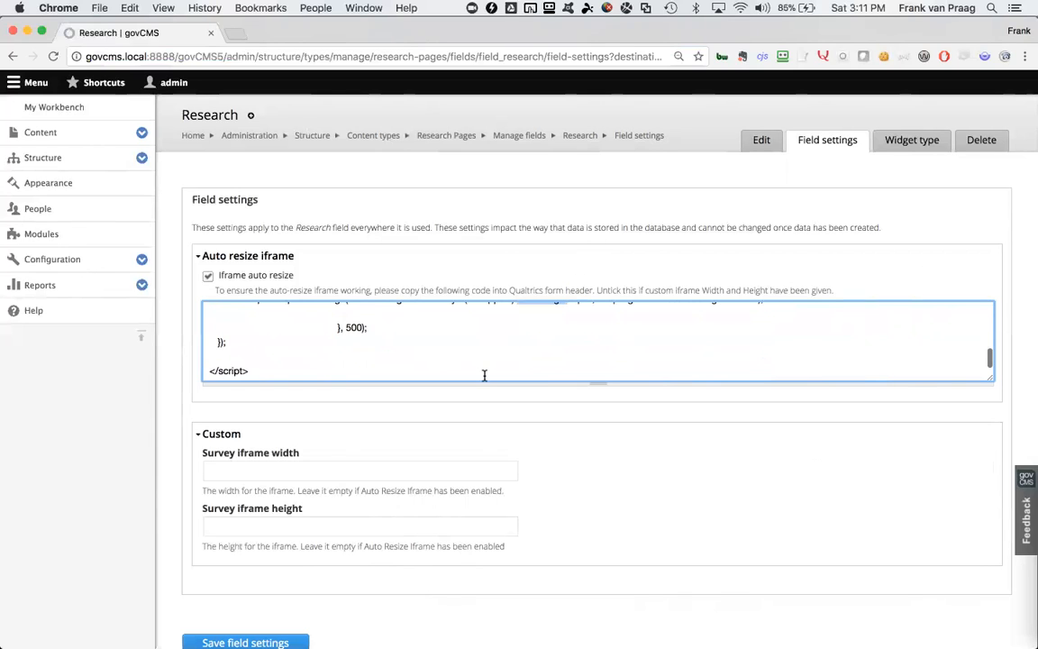
{"action": "left_click", "coordinate": [304, 459]}
{"action": "left_click", "coordinate": [296, 526]}
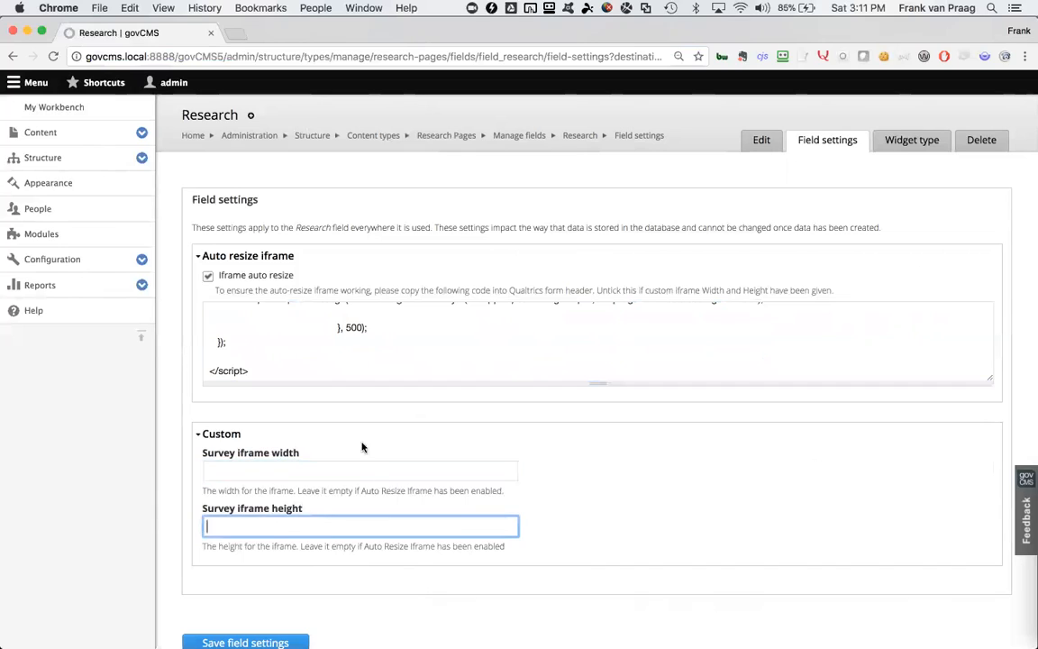